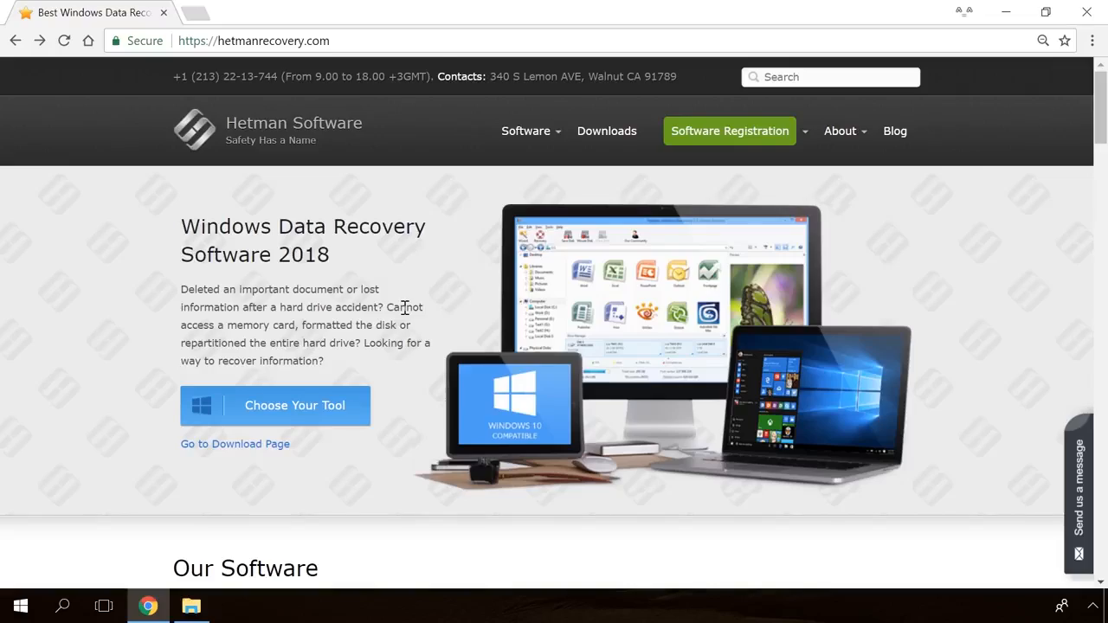
- Open the Partition Recovery 2.8 product page on the Hetman Software site and start its free download
scroll(404, 310, down, 15)
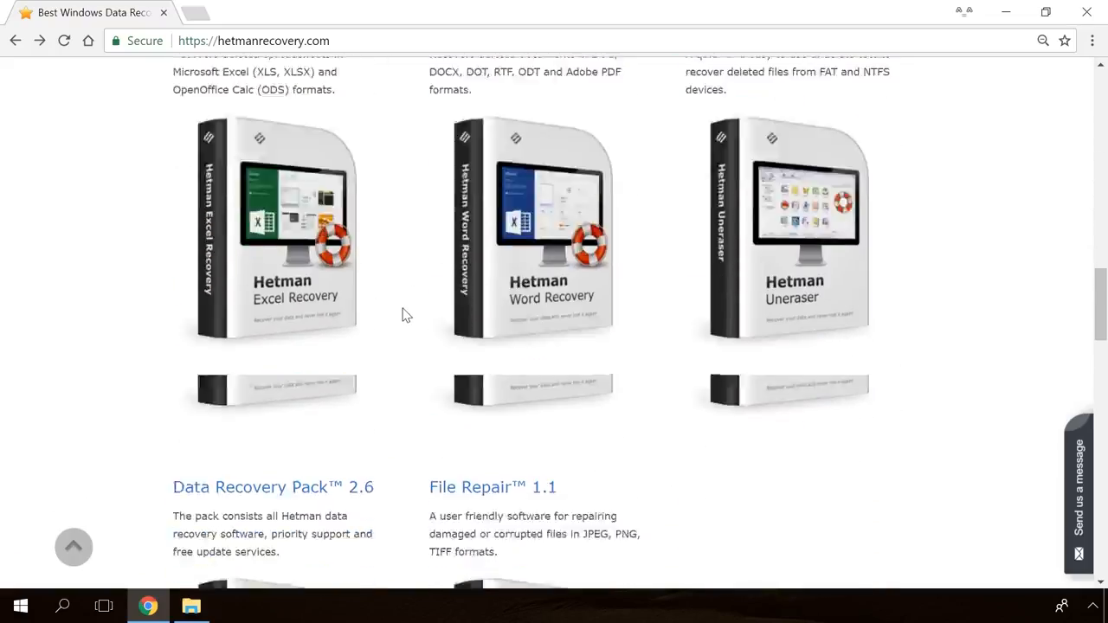
scroll(405, 315, up, 10)
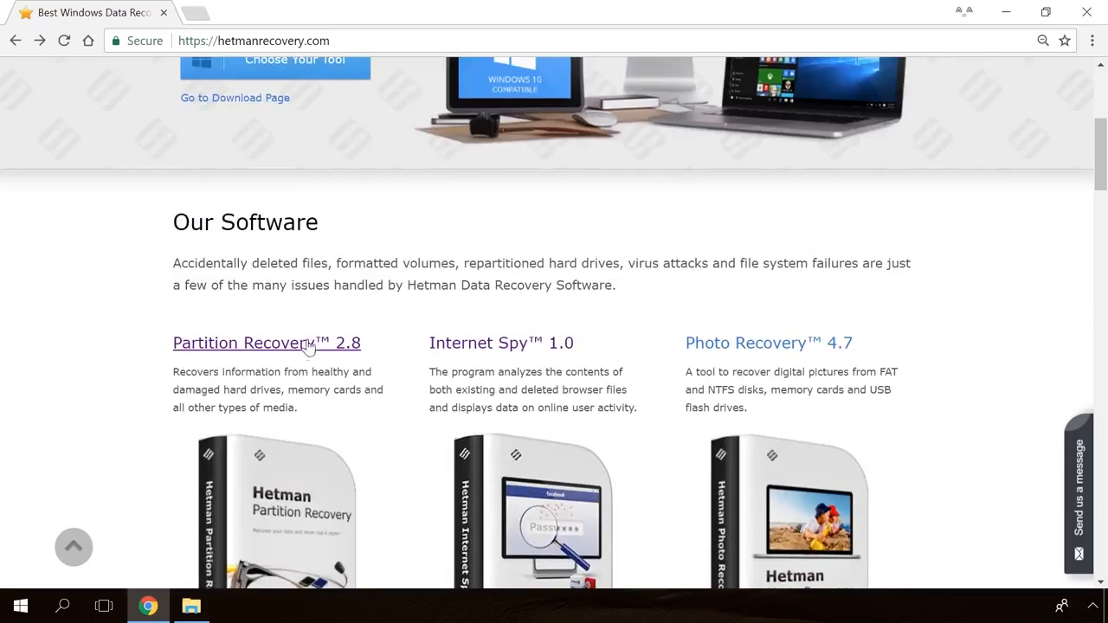
click(309, 344)
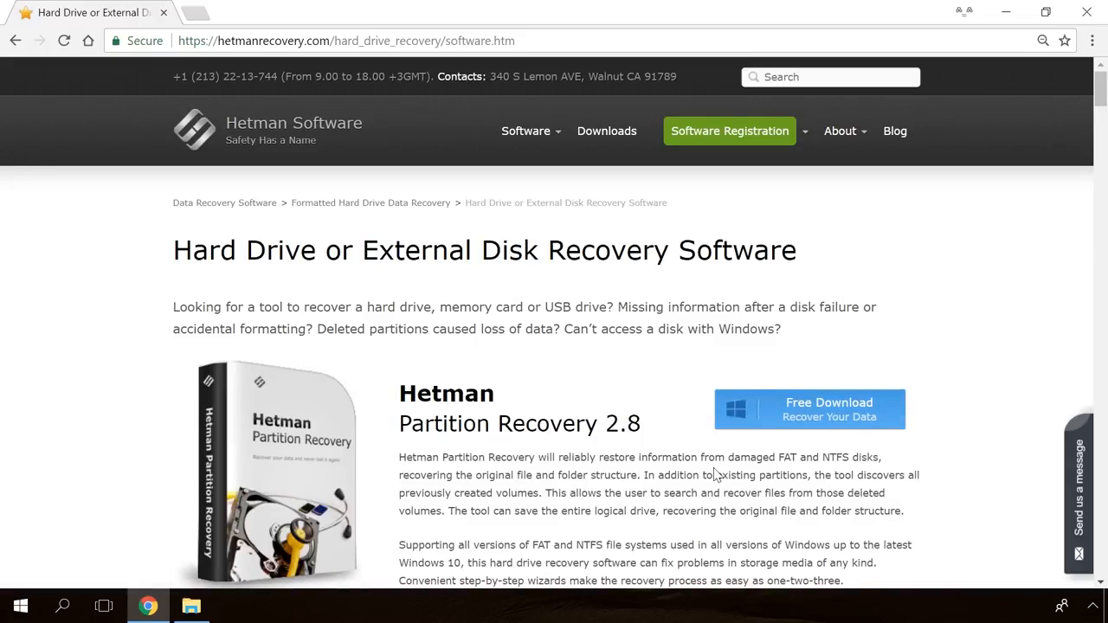
click(798, 415)
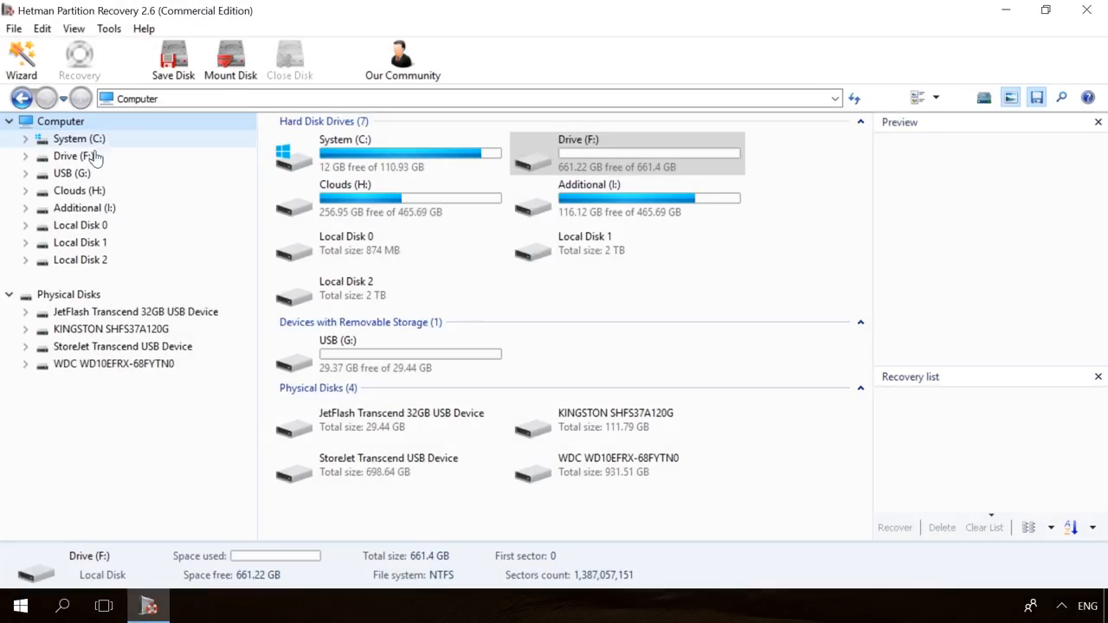
- In Hetman Partition Recovery, scan Drive (F:) and finish the analysis wizard to list its files
double_click(92, 156)
click(689, 468)
click(690, 467)
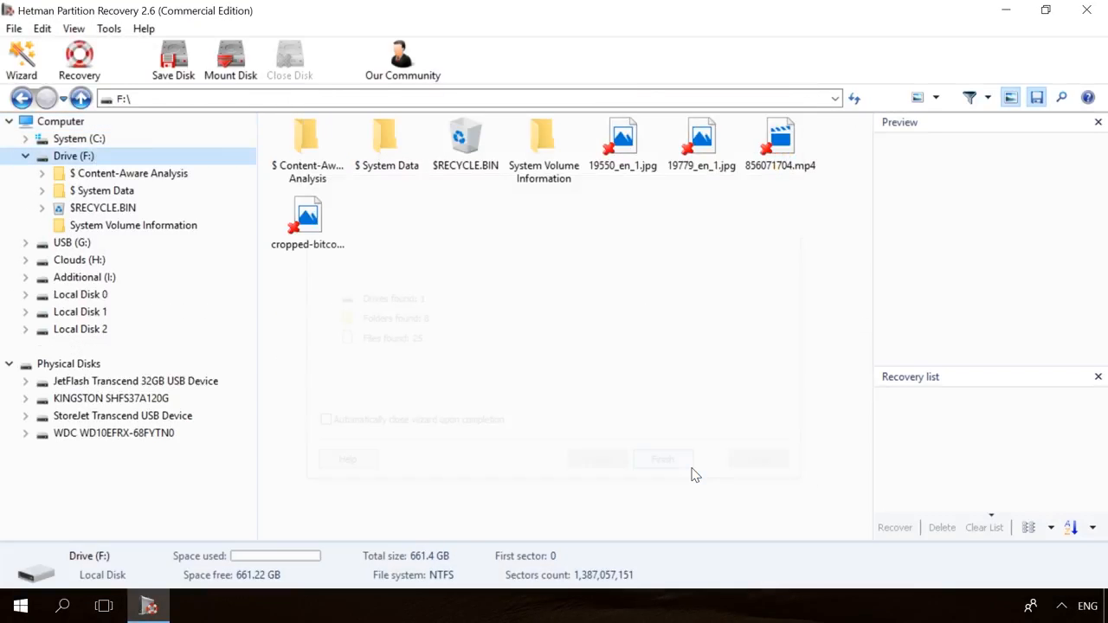
- Preview the deleted 19779_en_1.jpg and 856071704.mp4, and start recovering the video with the Save to hard disk method
click(699, 137)
click(783, 138)
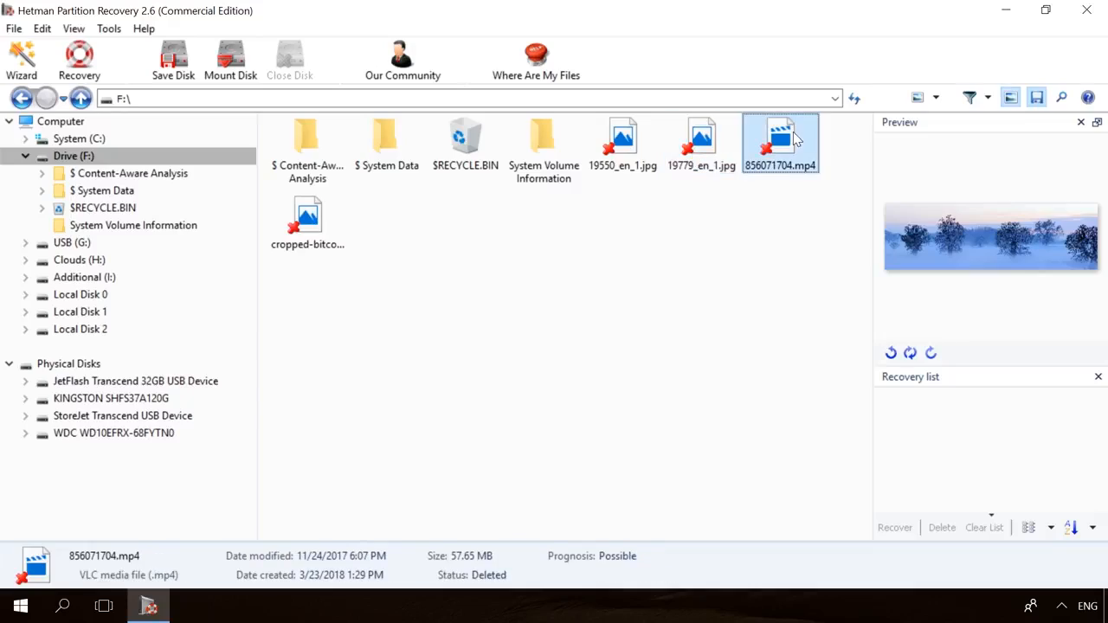
click(85, 62)
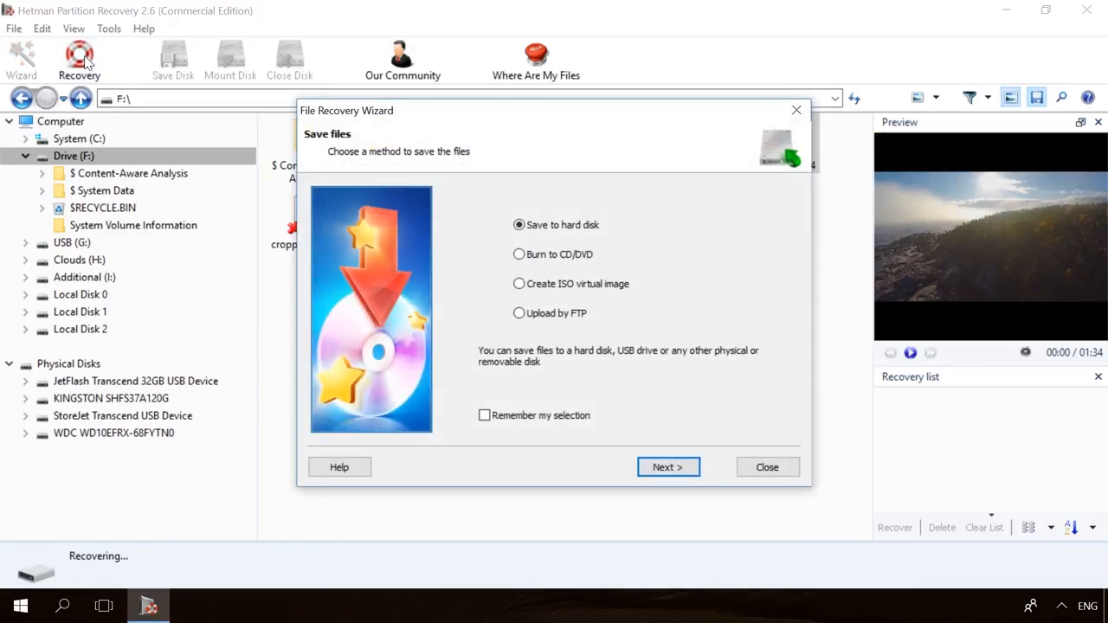
click(658, 469)
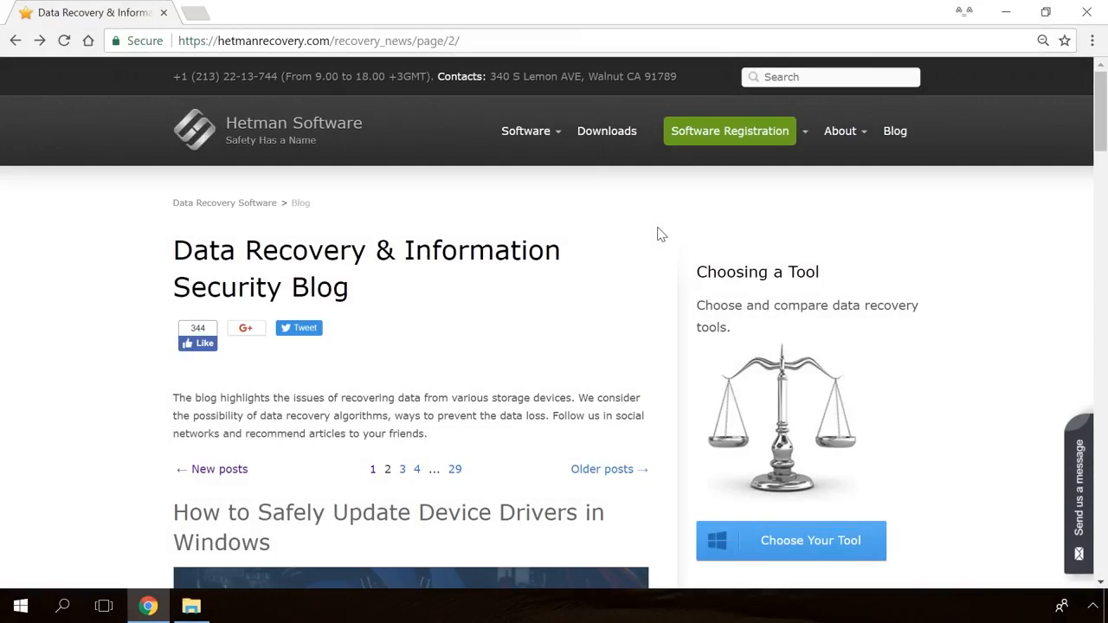
- In the browser, find the blog article "How to Fix the Error Windows Detected a Hard Disk Problem" and open it
scroll(656, 235, down, 8)
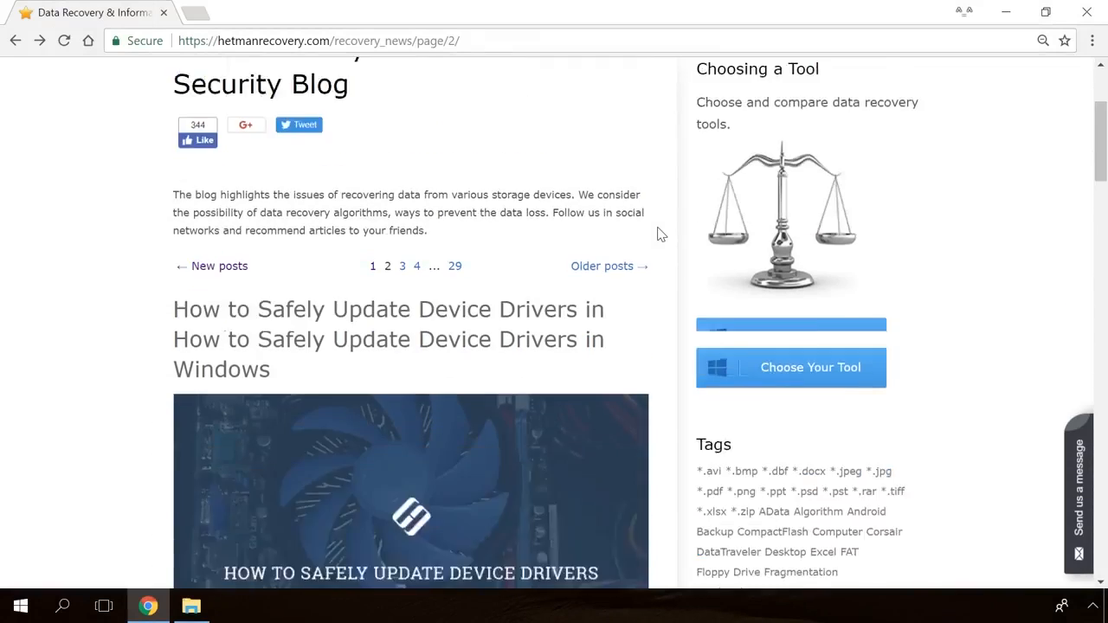
scroll(658, 234, down, 16)
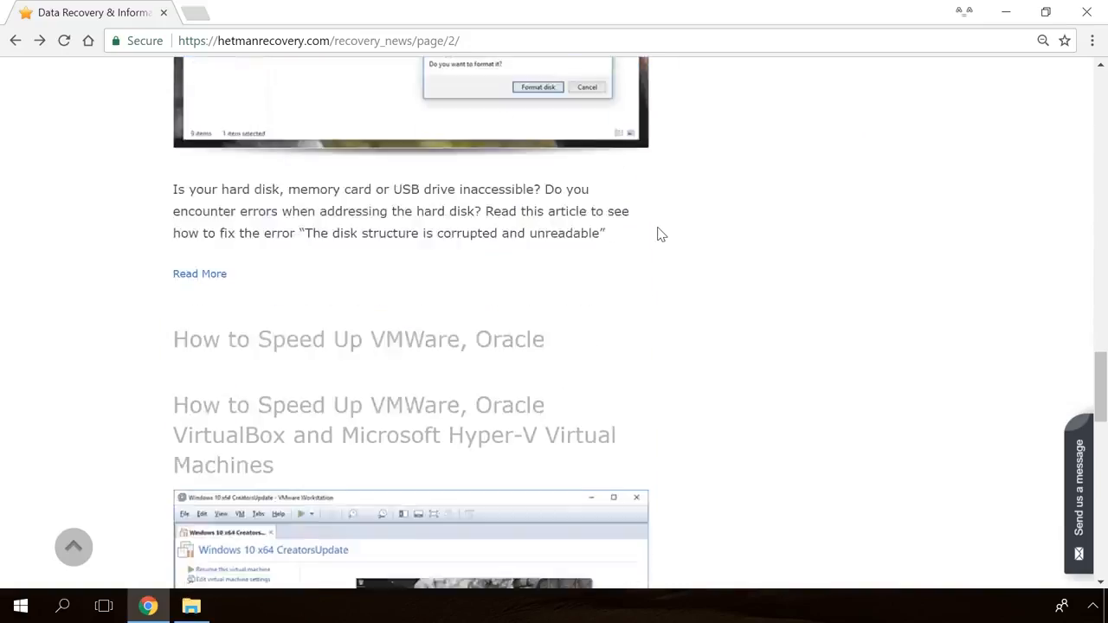
scroll(657, 234, down, 4)
scroll(658, 234, up, 18)
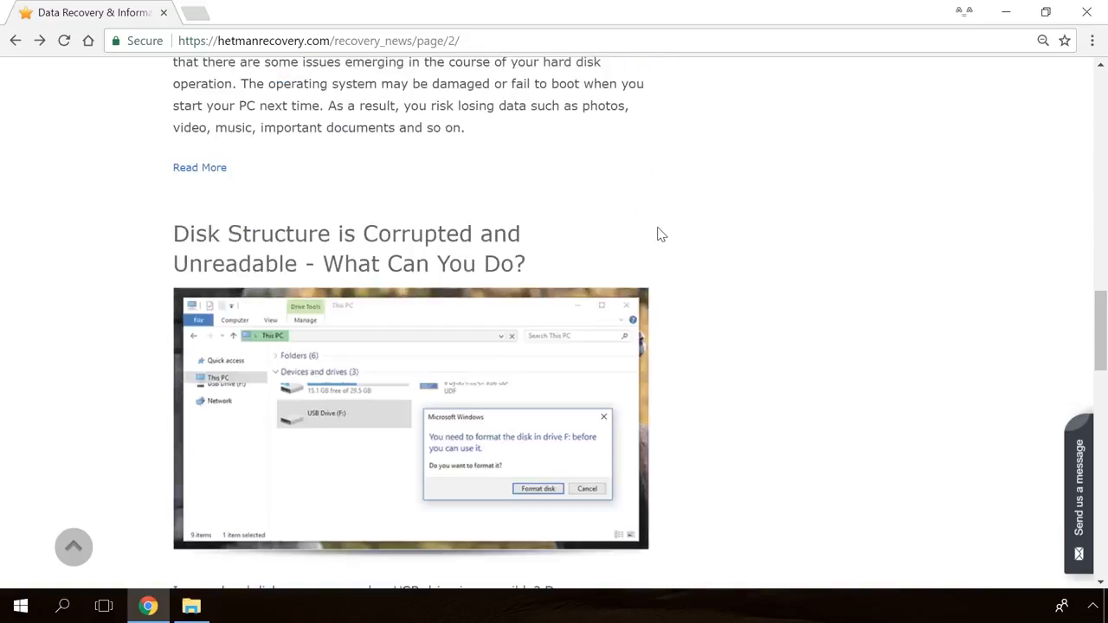
scroll(657, 234, up, 2)
click(423, 314)
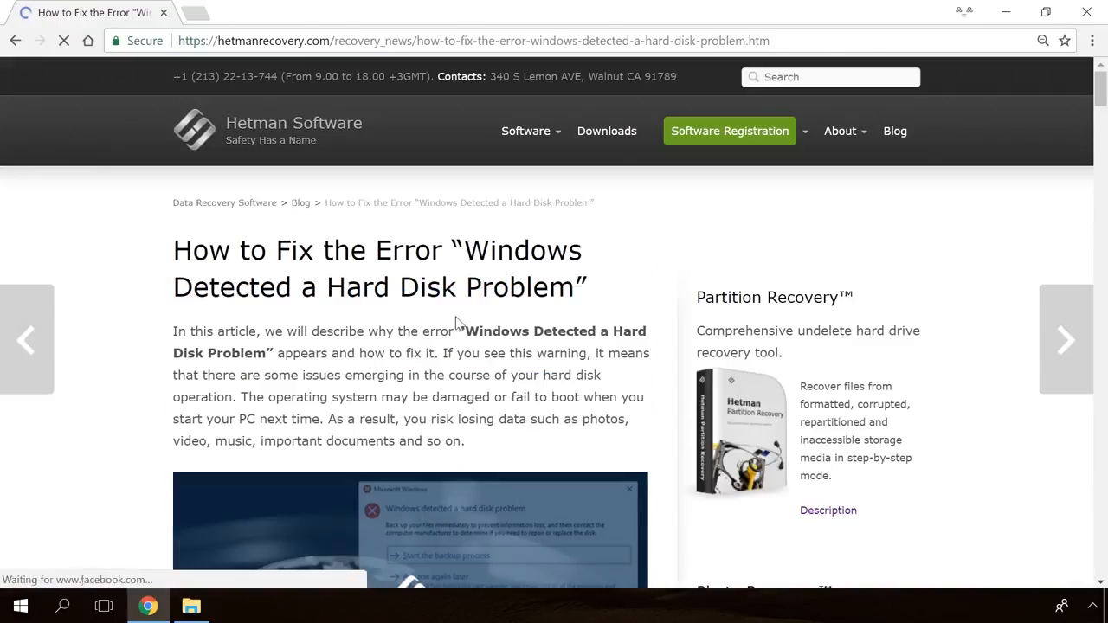
- Look through the hard disk error article and write "Hello" in the site's Send us a message form
scroll(658, 378, down, 20)
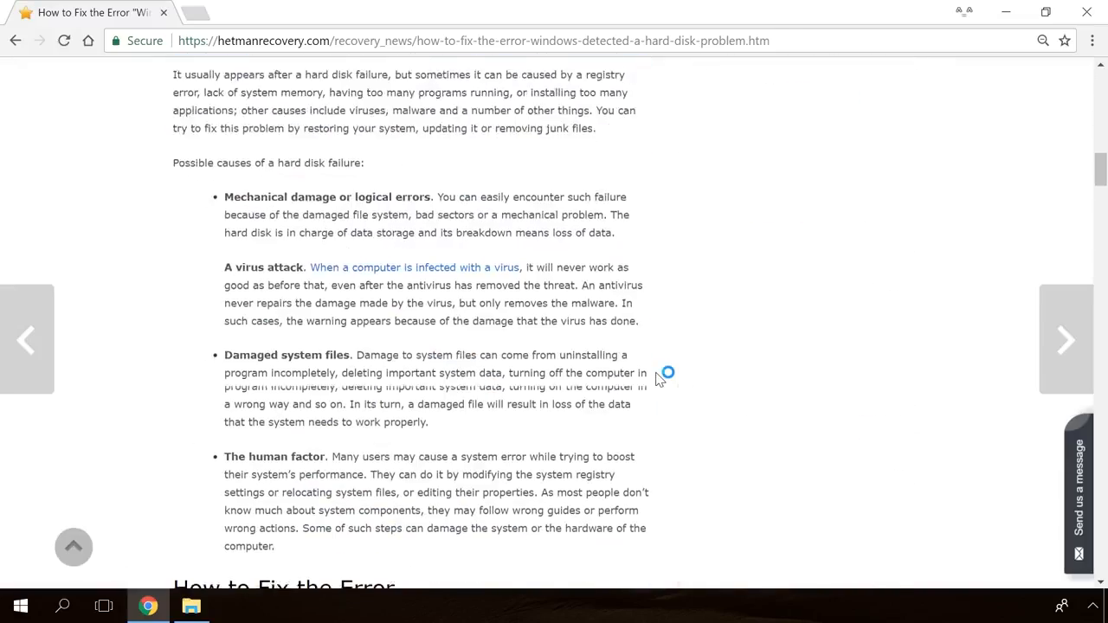
scroll(658, 378, down, 5)
scroll(657, 378, up, 1)
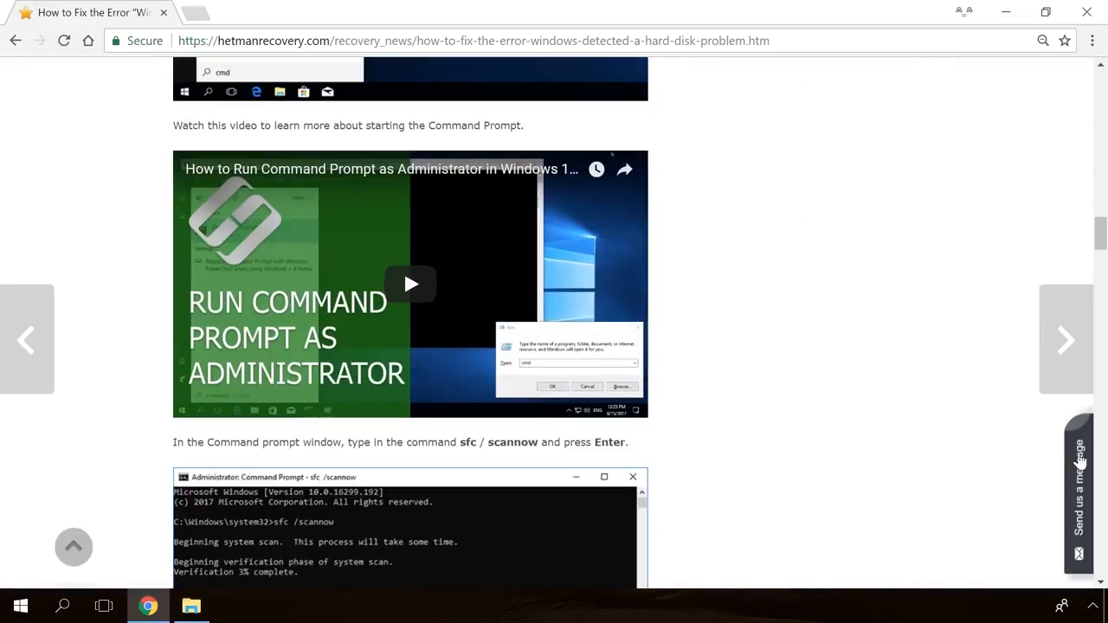
click(1082, 467)
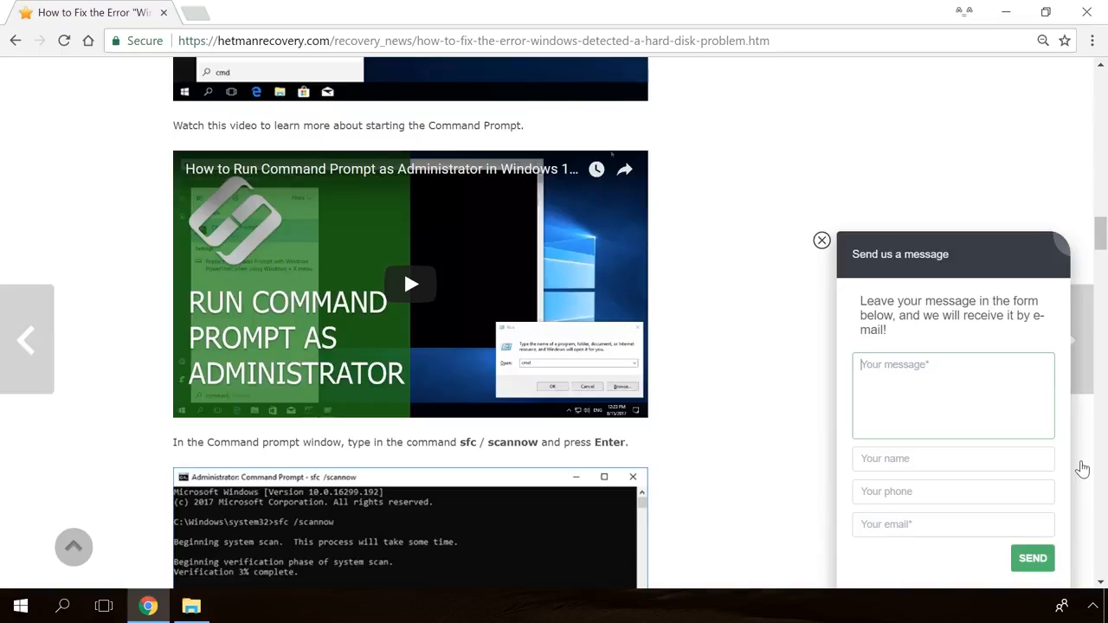
text(Hello)
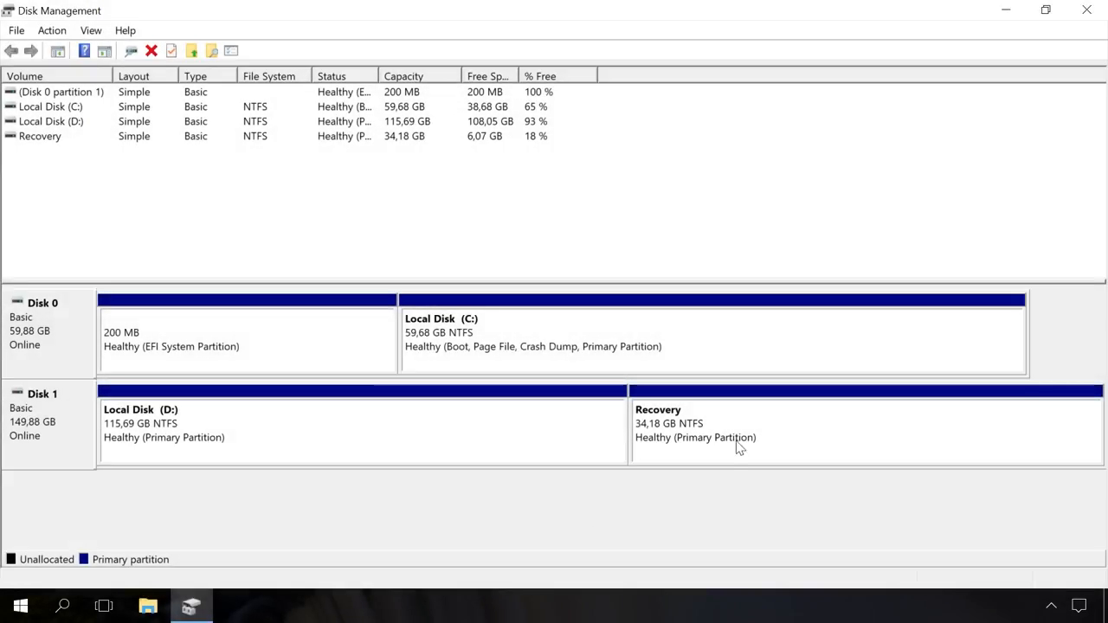
- Select the Recovery partition on Disk 1 in Disk Management
click(743, 437)
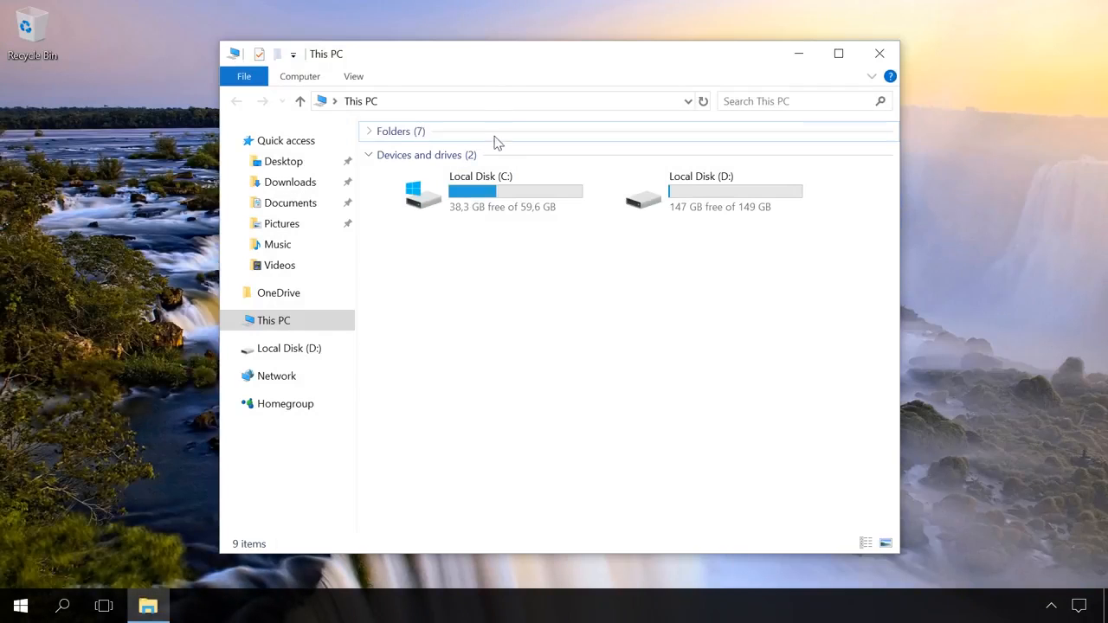
- In File Explorer, check the properties of Local Disk (C:) and Local Disk (D:)
click(487, 187)
right_click(488, 185)
click(533, 534)
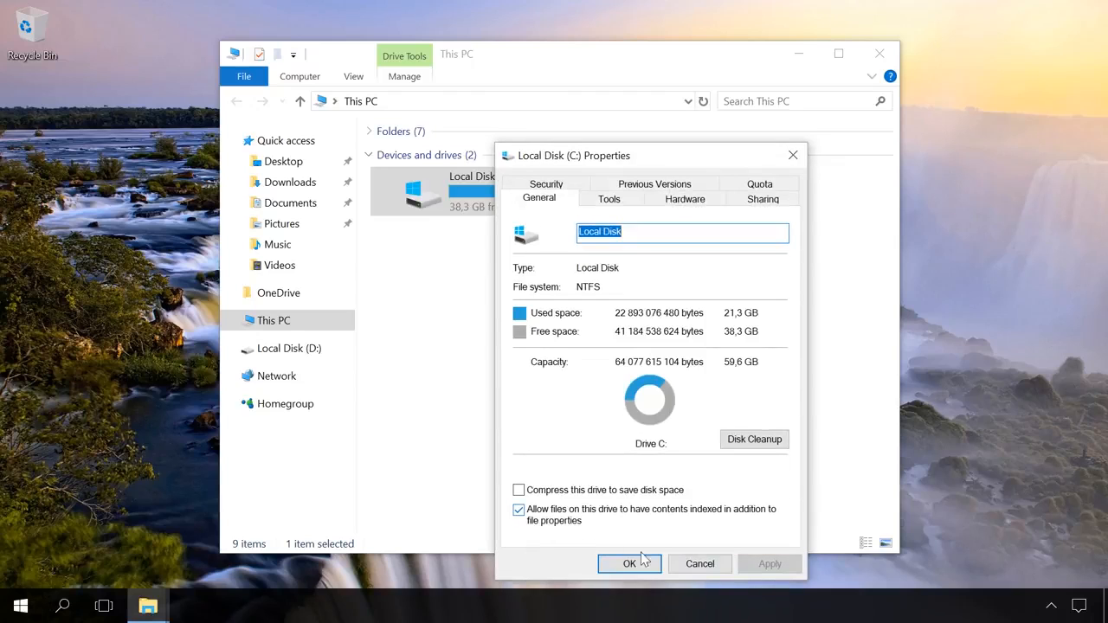
click(701, 563)
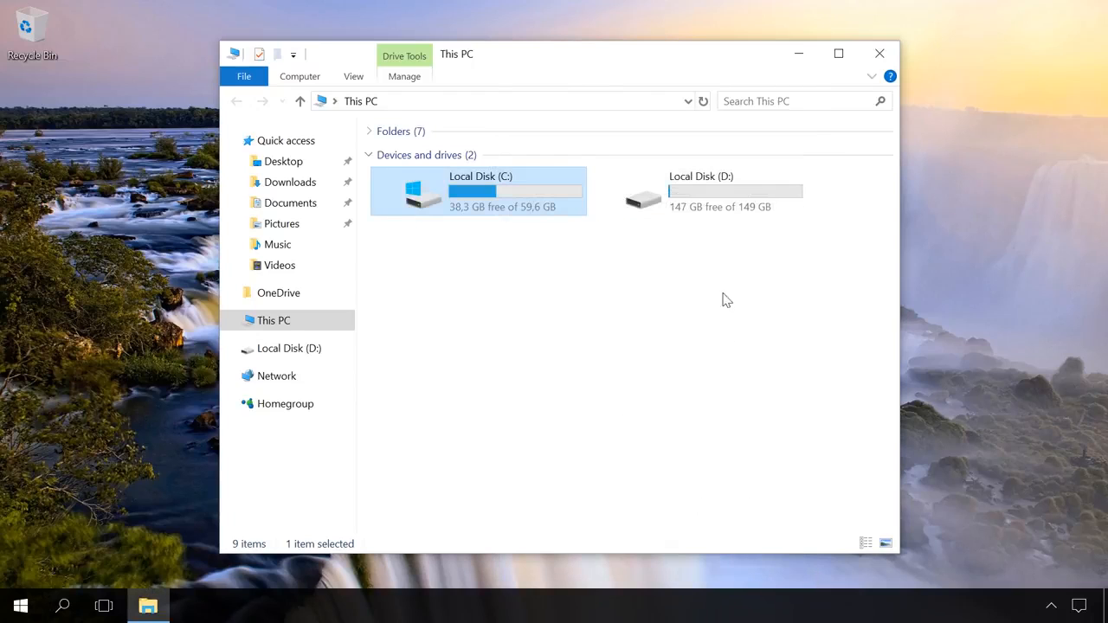
right_click(710, 218)
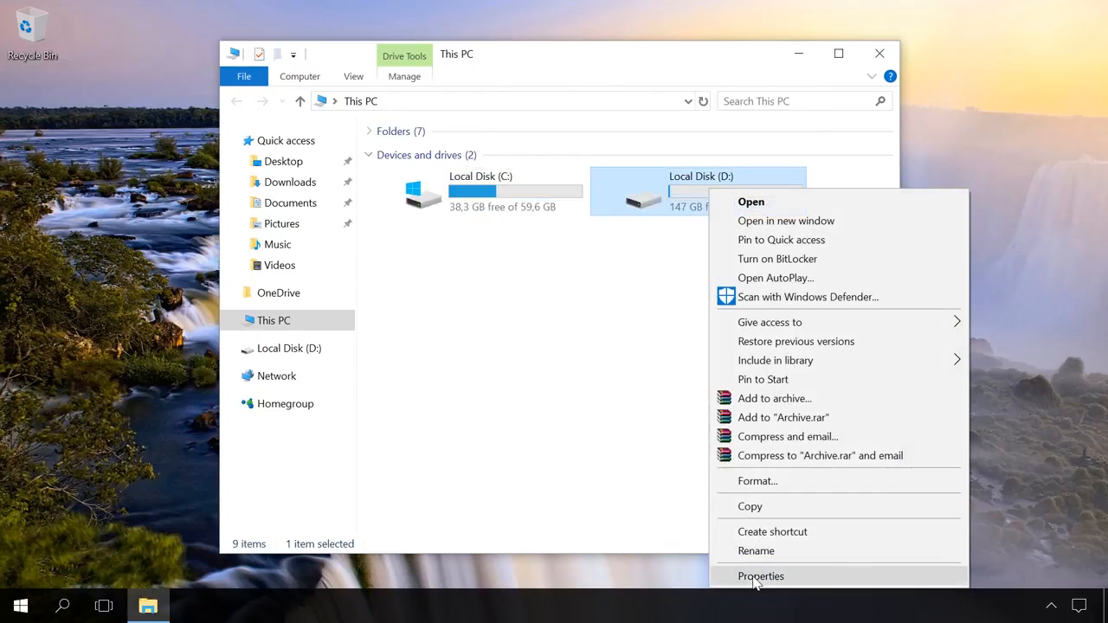
click(751, 576)
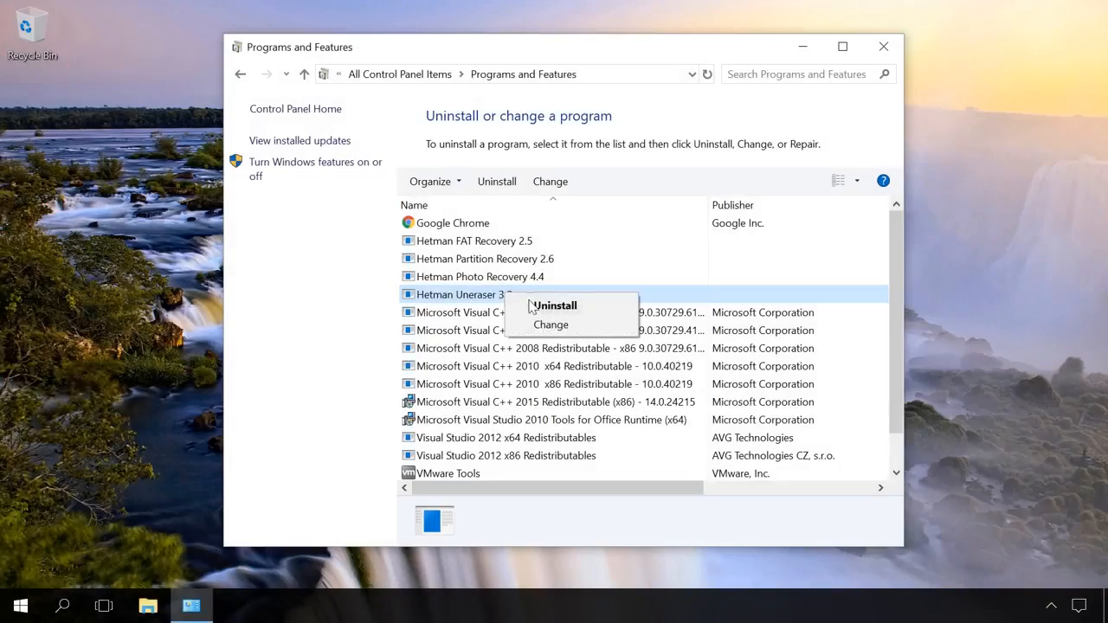
- Uninstall Hetman Uneraser from Programs and Features and authorize the change to the device
click(532, 304)
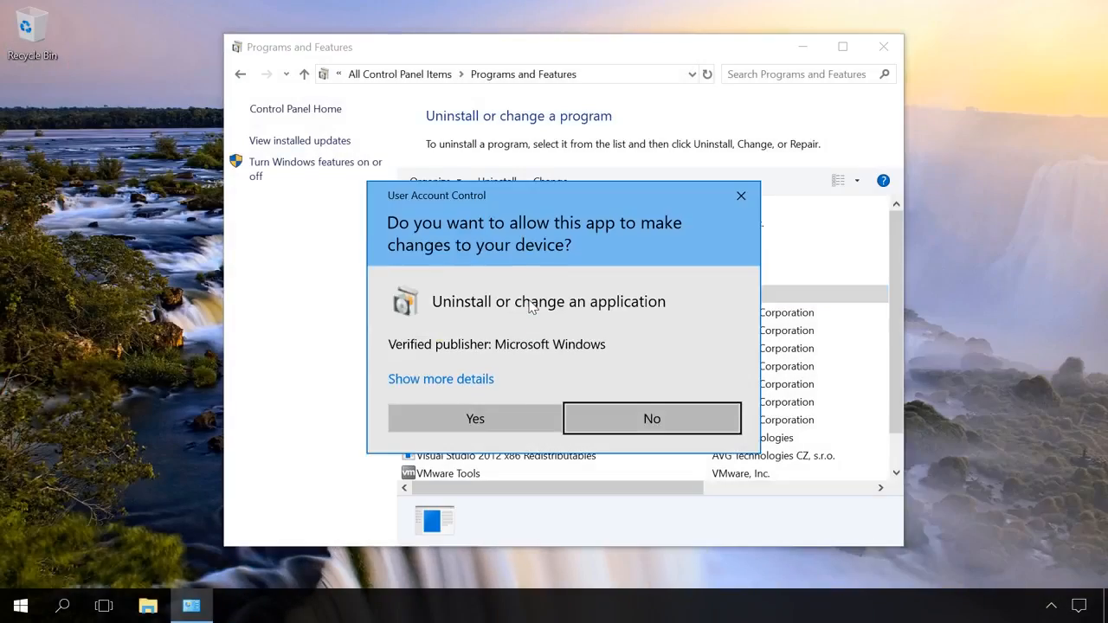
click(505, 419)
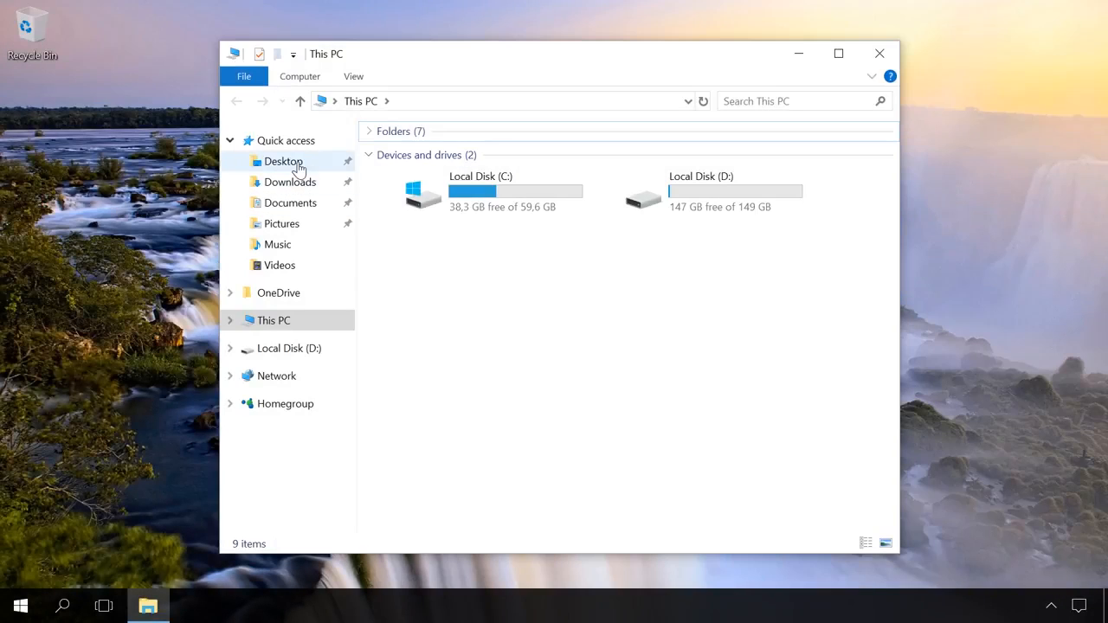
- Look through the Desktop, Downloads, Documents, Pictures, Music and Videos folders in File Explorer
click(294, 163)
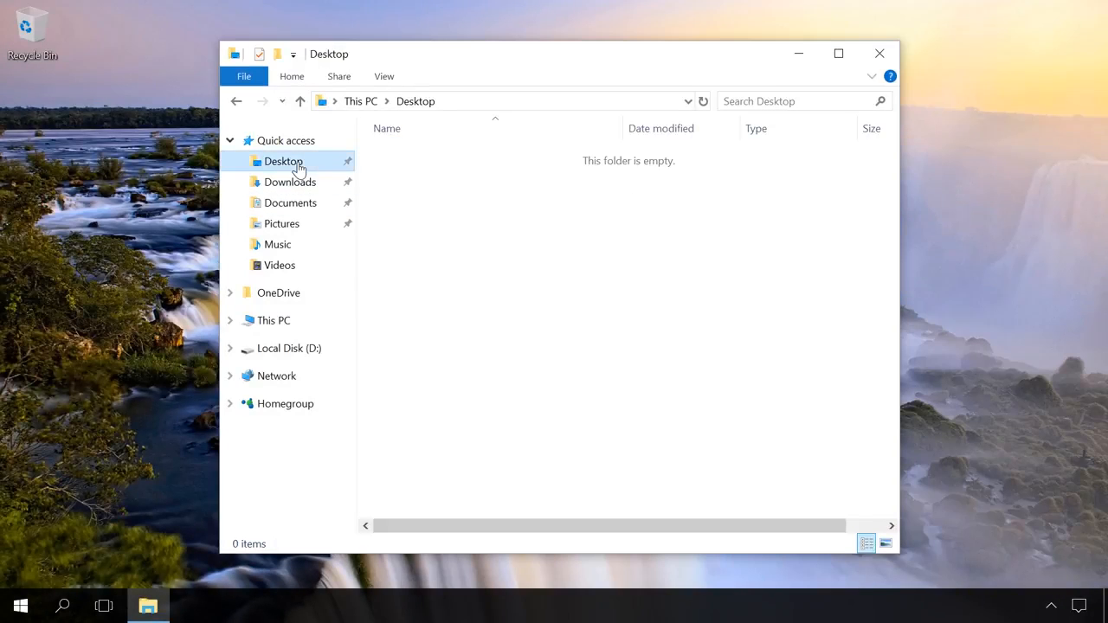
click(297, 184)
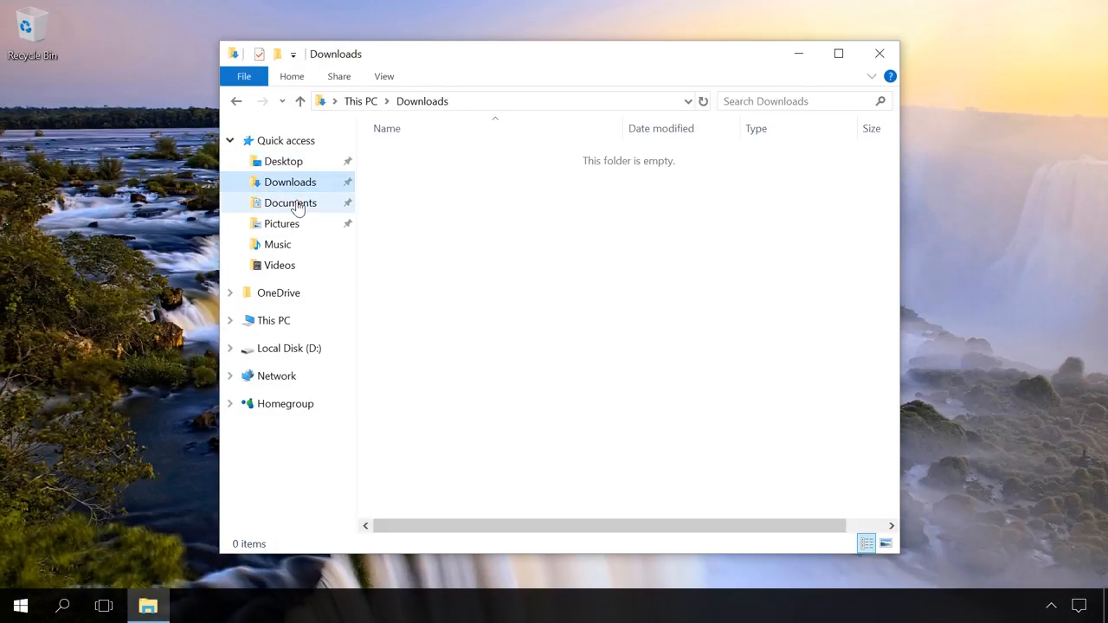
click(291, 206)
click(280, 227)
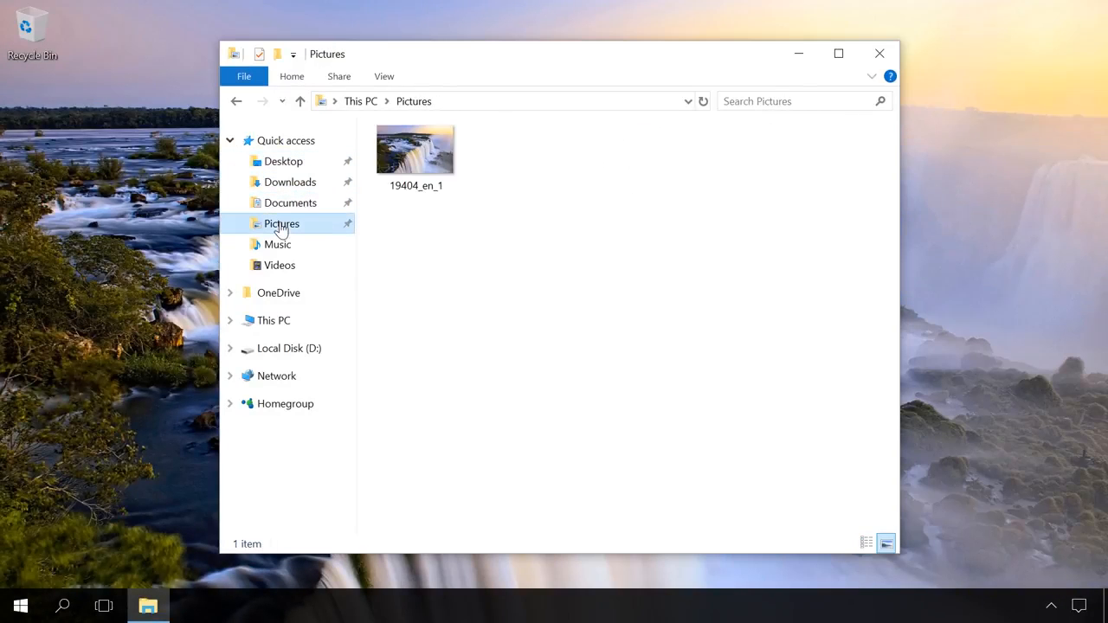
click(277, 249)
click(276, 265)
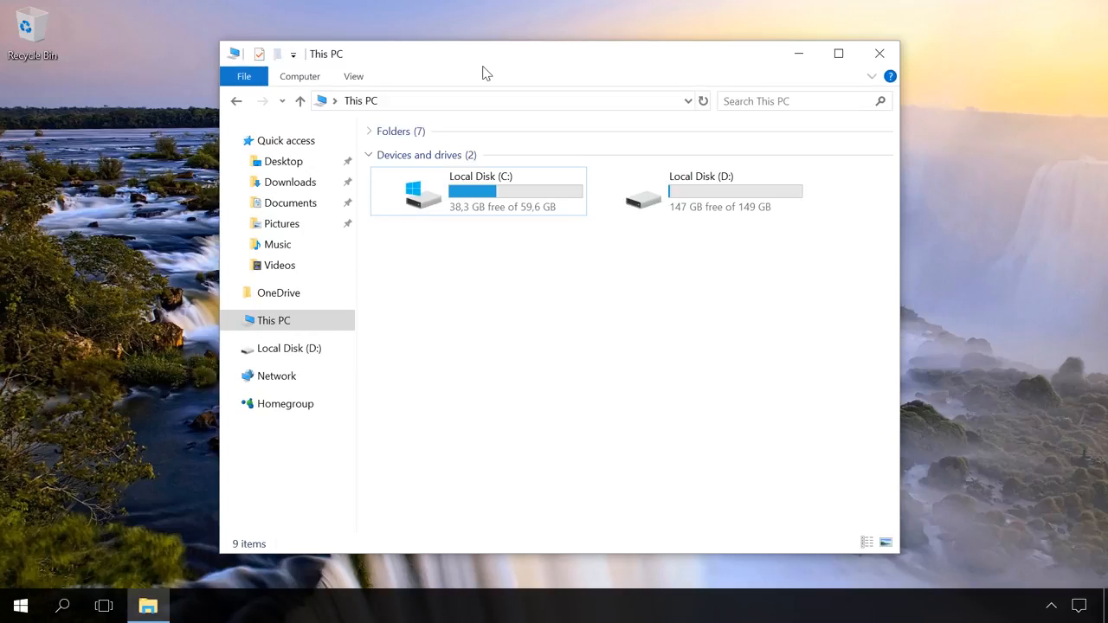
- Show the properties of Local Disk (C:) from This PC and reposition the properties window
click(471, 180)
right_click(471, 180)
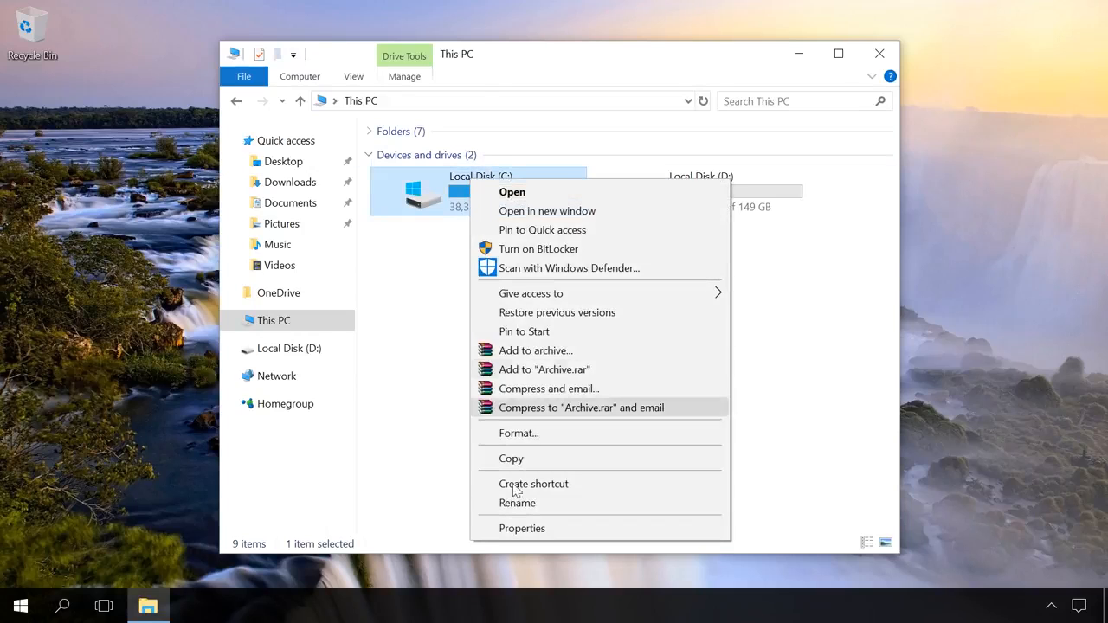
click(516, 527)
drag(598, 162, 541, 93)
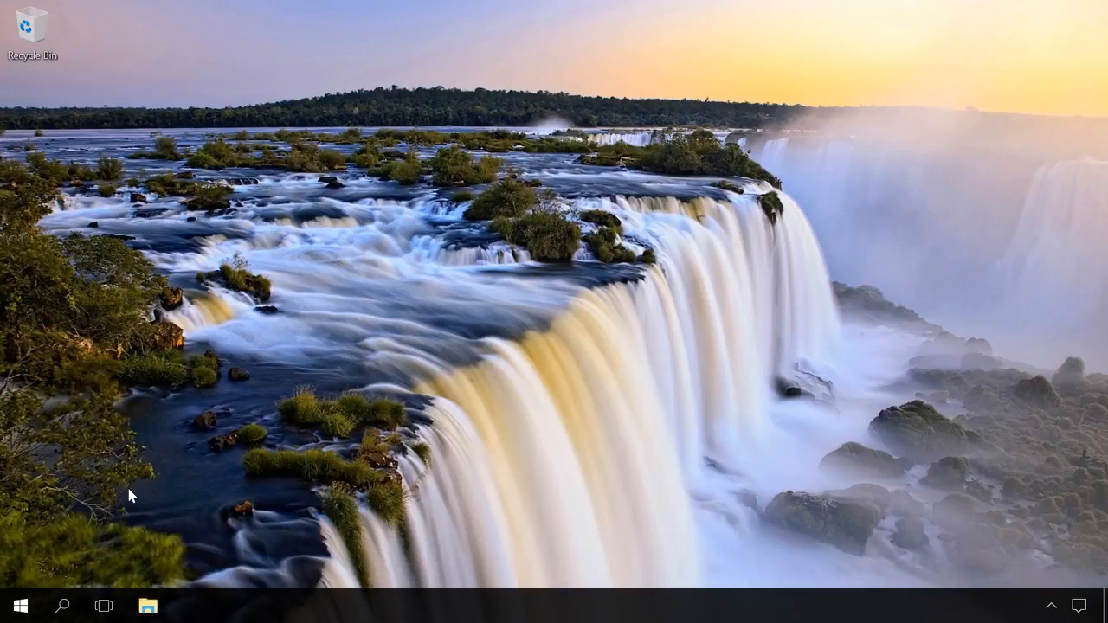
- Open Disk Management from the desktop and maximize its window
right_click(20, 605)
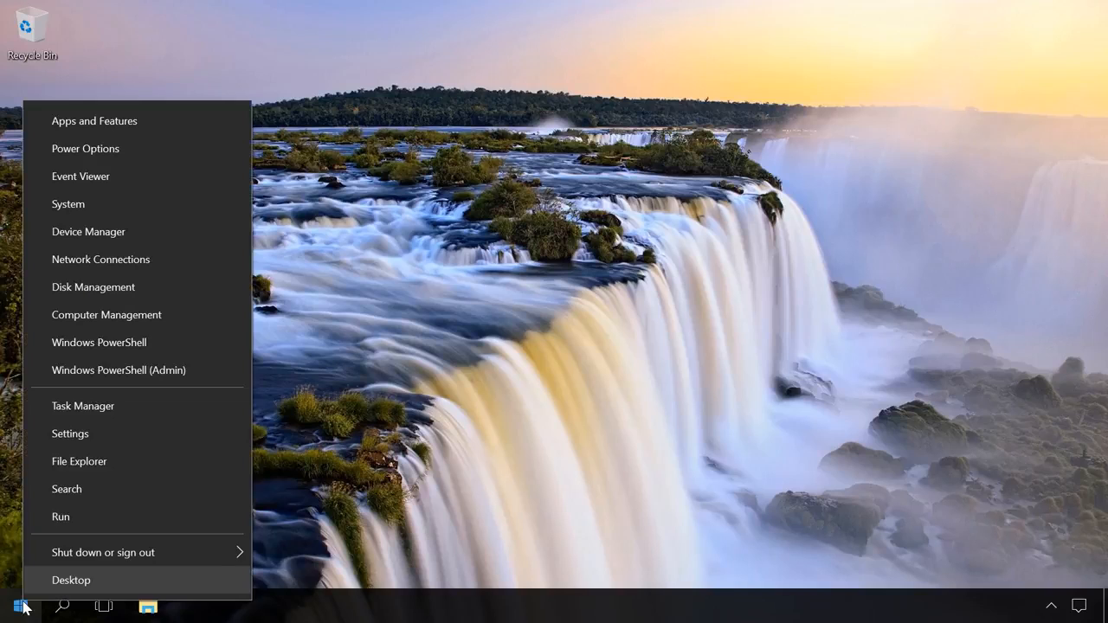
click(91, 299)
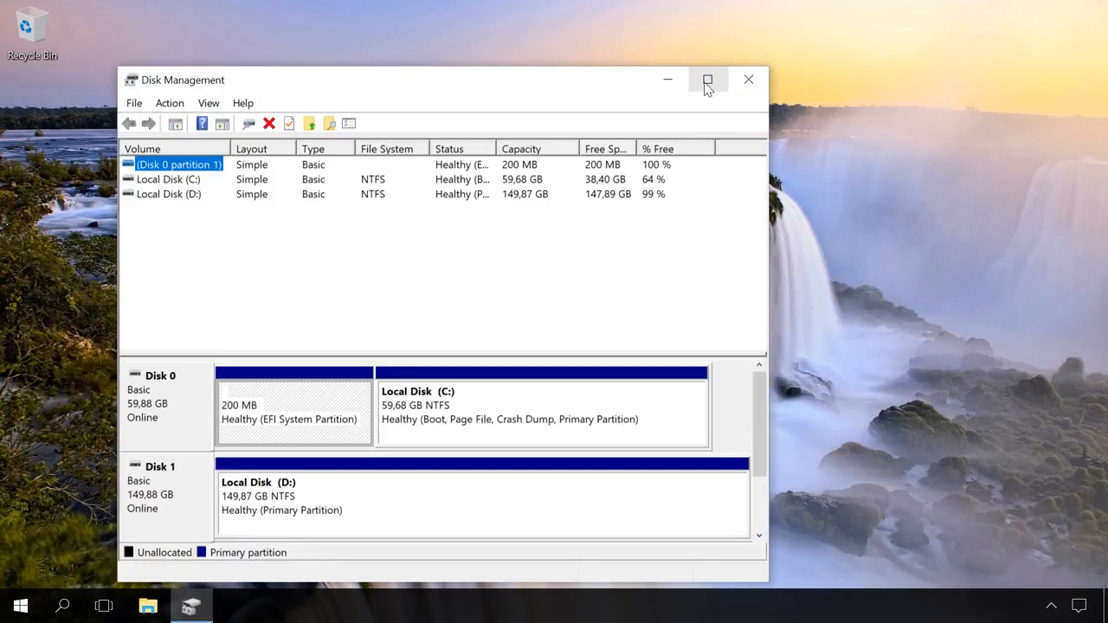
click(707, 80)
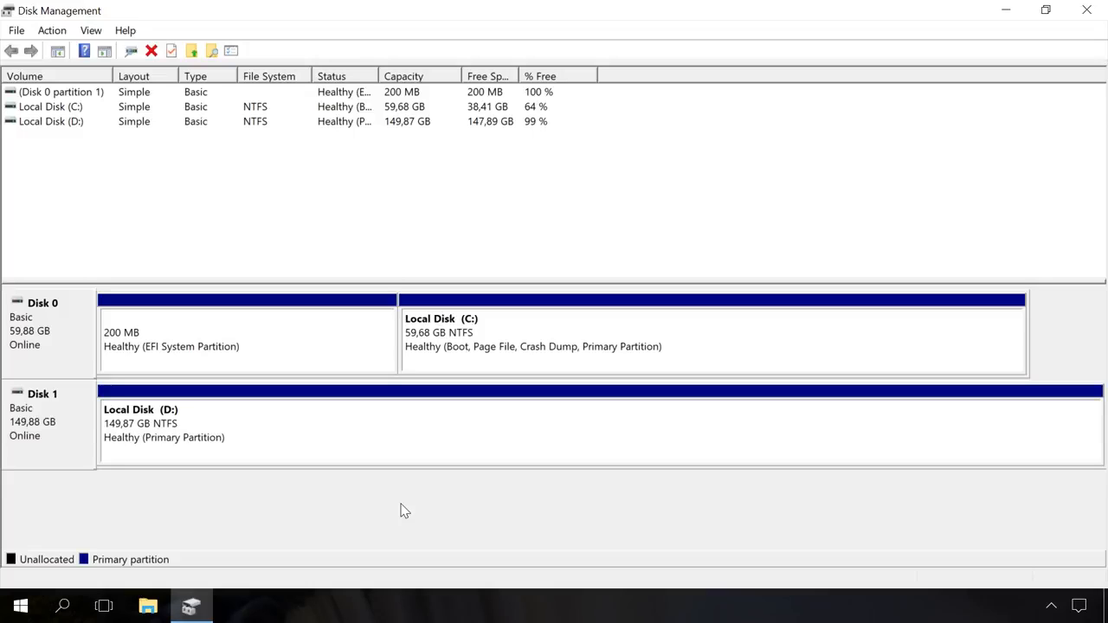
- Shrink Local Disk (D:) by 35000 MB
click(434, 438)
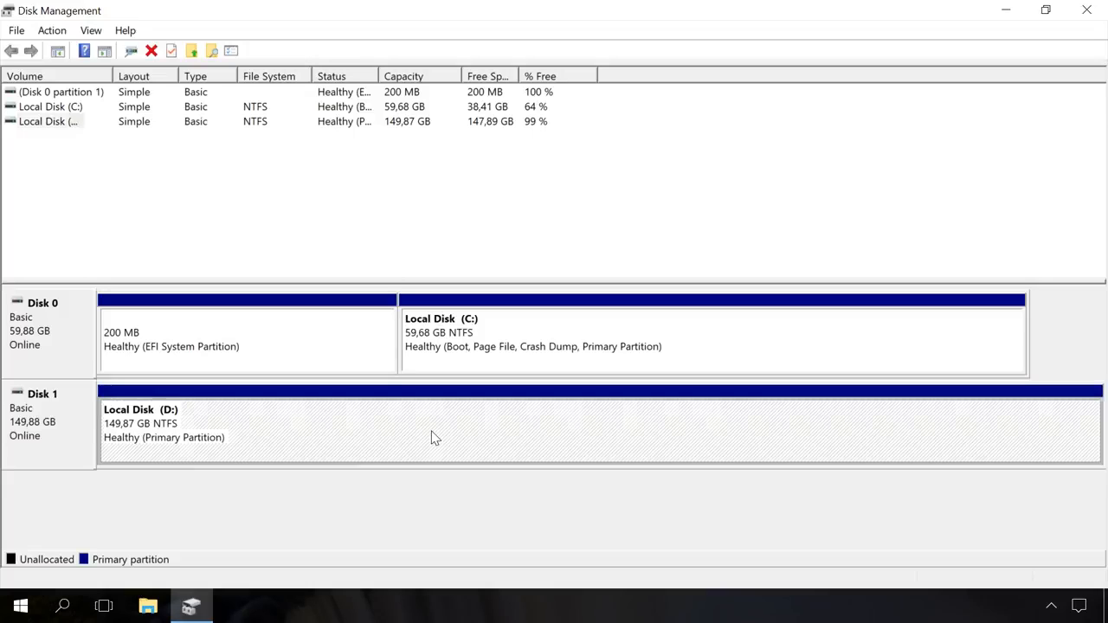
right_click(434, 438)
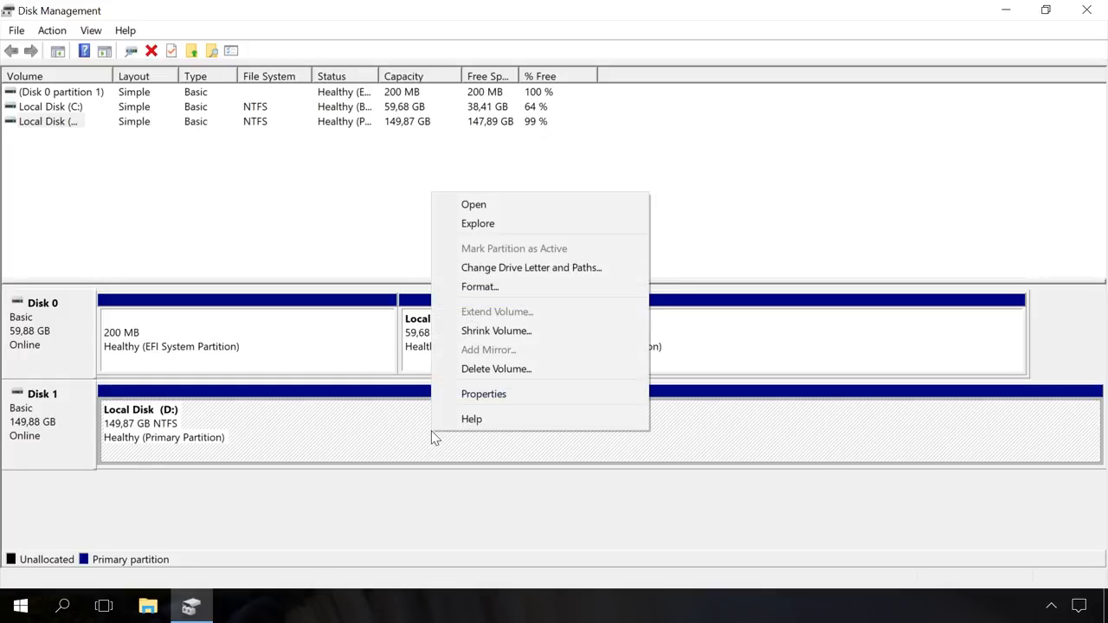
click(519, 331)
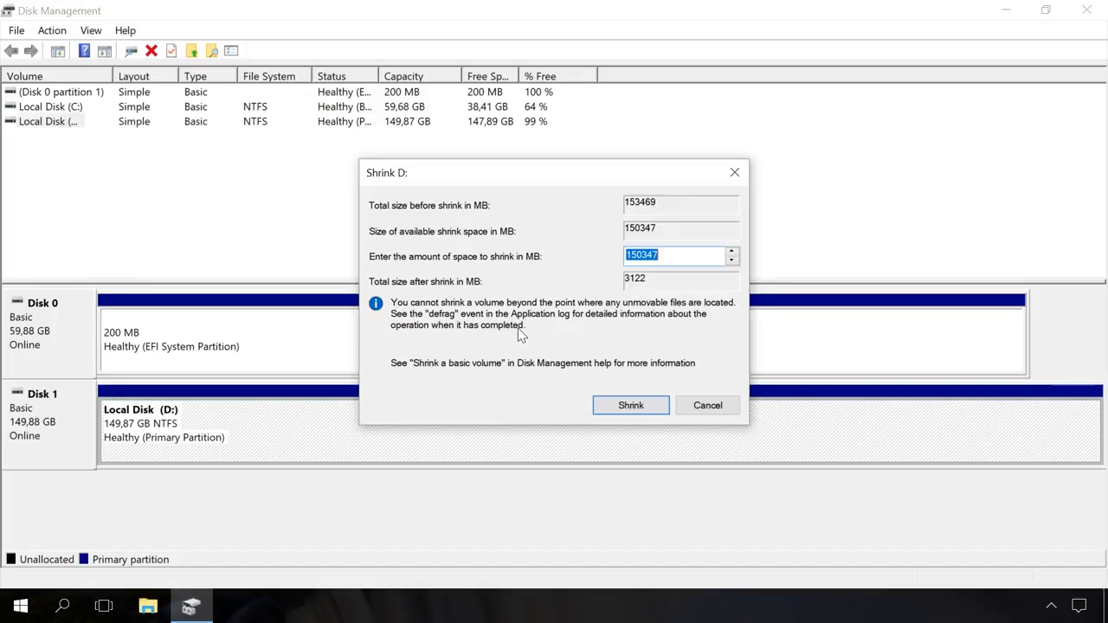
text(3)
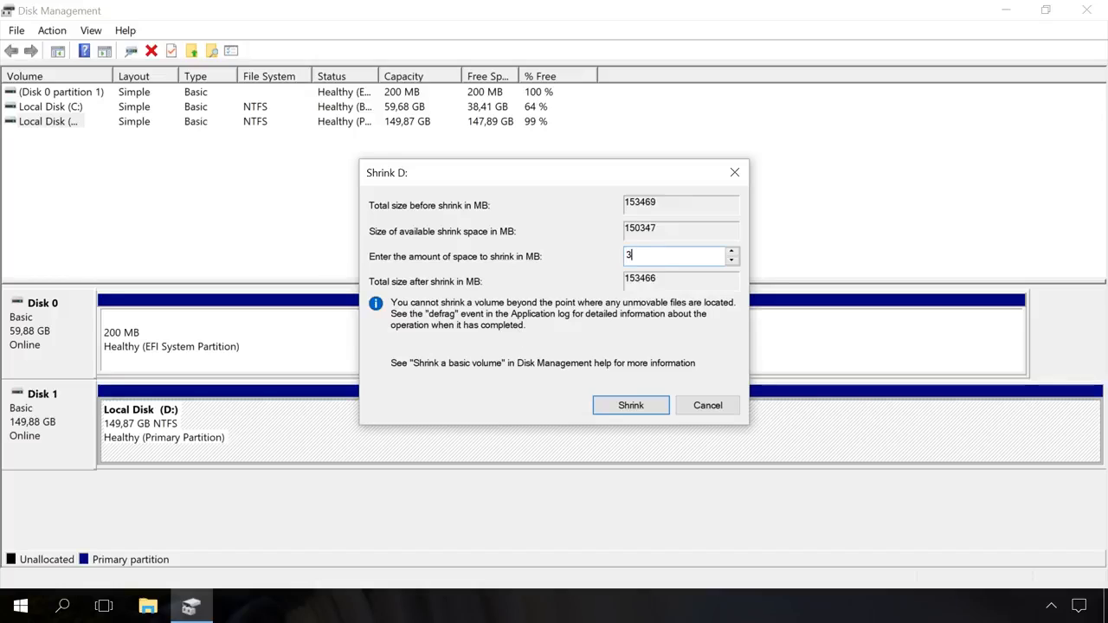
text(5000)
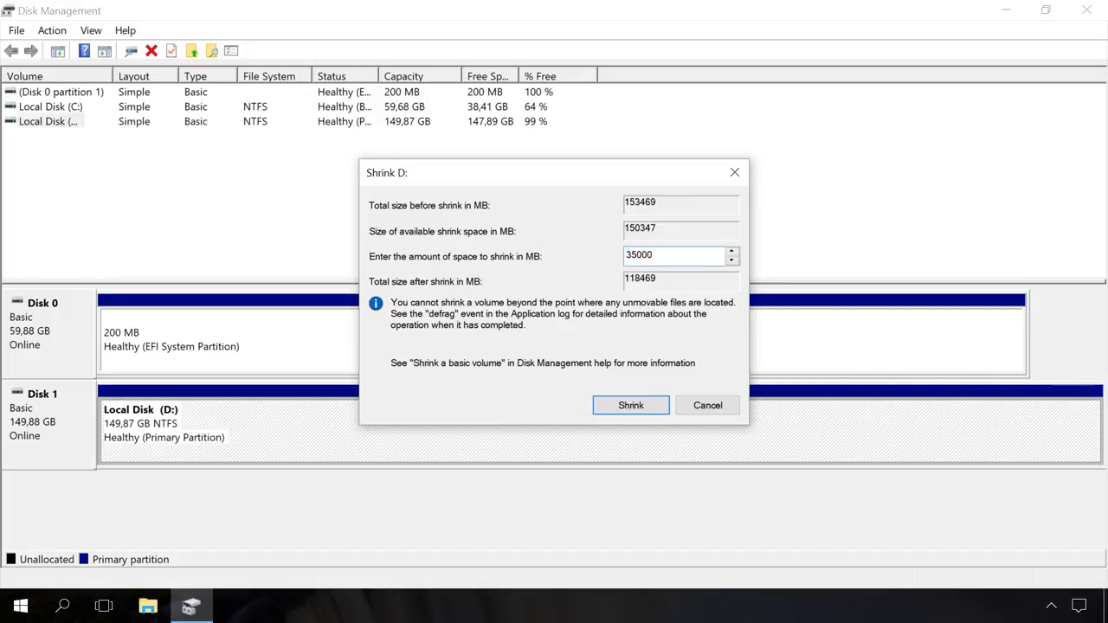
click(622, 408)
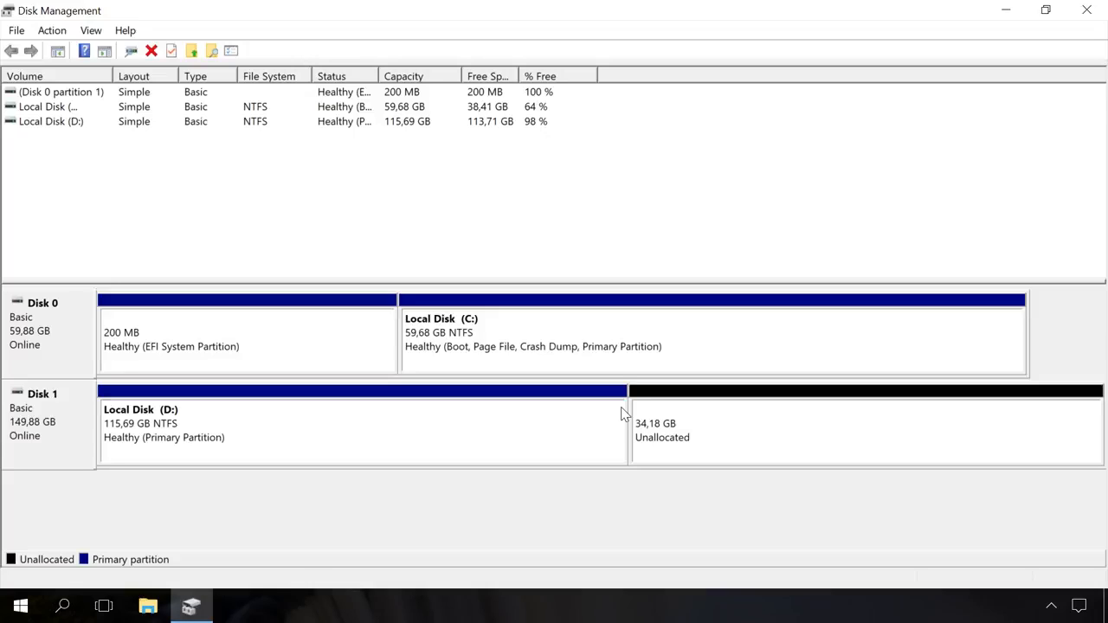
- Create a new simple volume in the unallocated space on Disk 1, keeping the default size and NTFS quick format settings
click(762, 433)
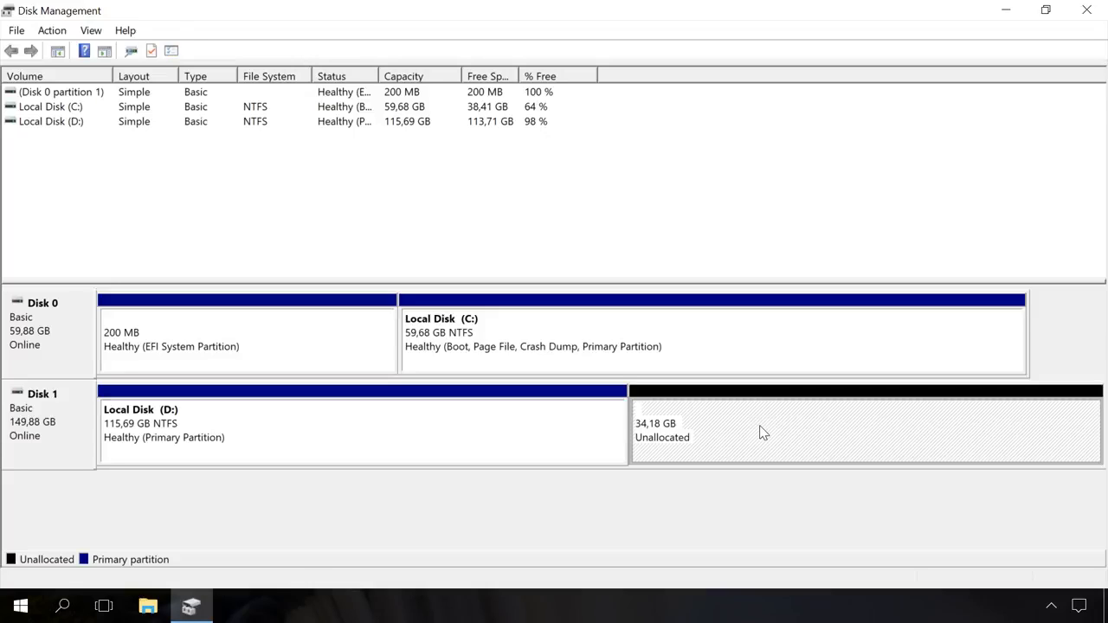
right_click(761, 433)
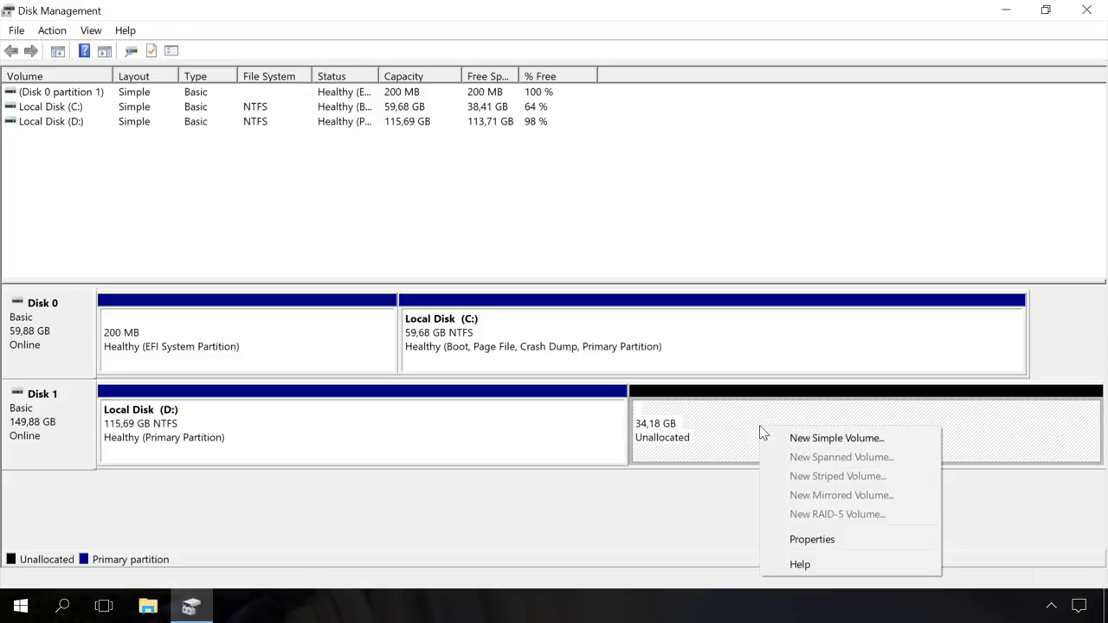
click(795, 439)
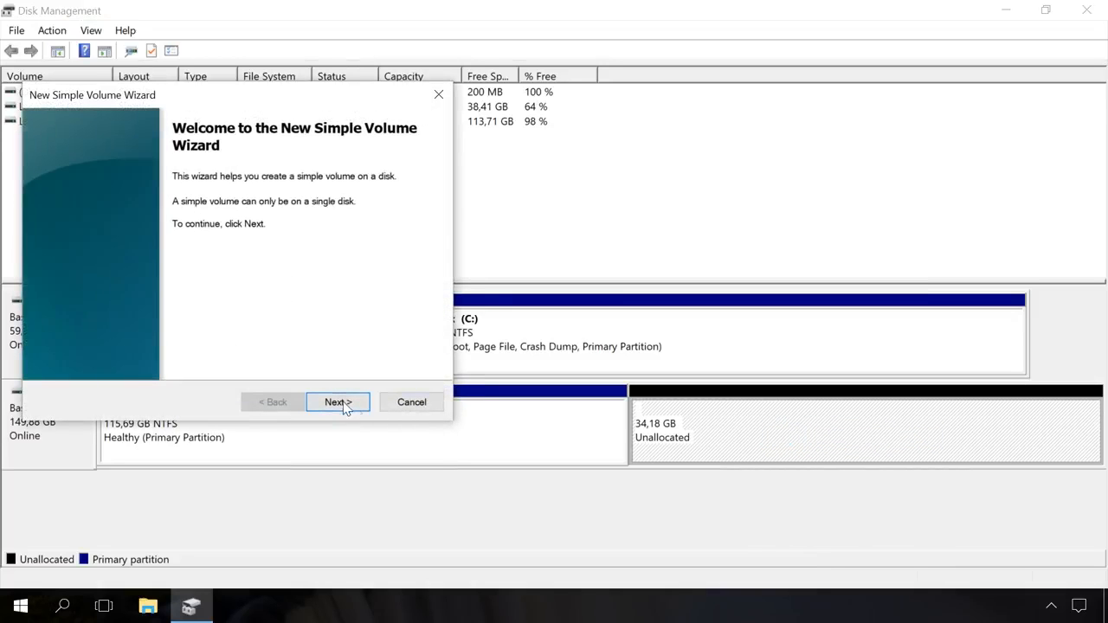
click(337, 403)
click(337, 403)
click(337, 402)
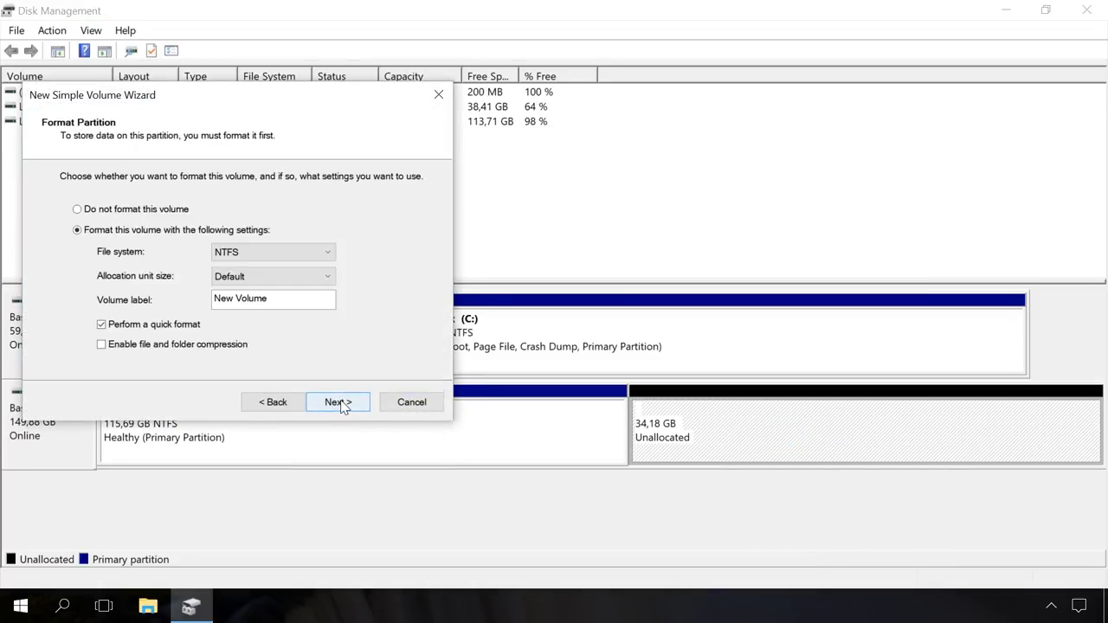
click(337, 403)
click(337, 402)
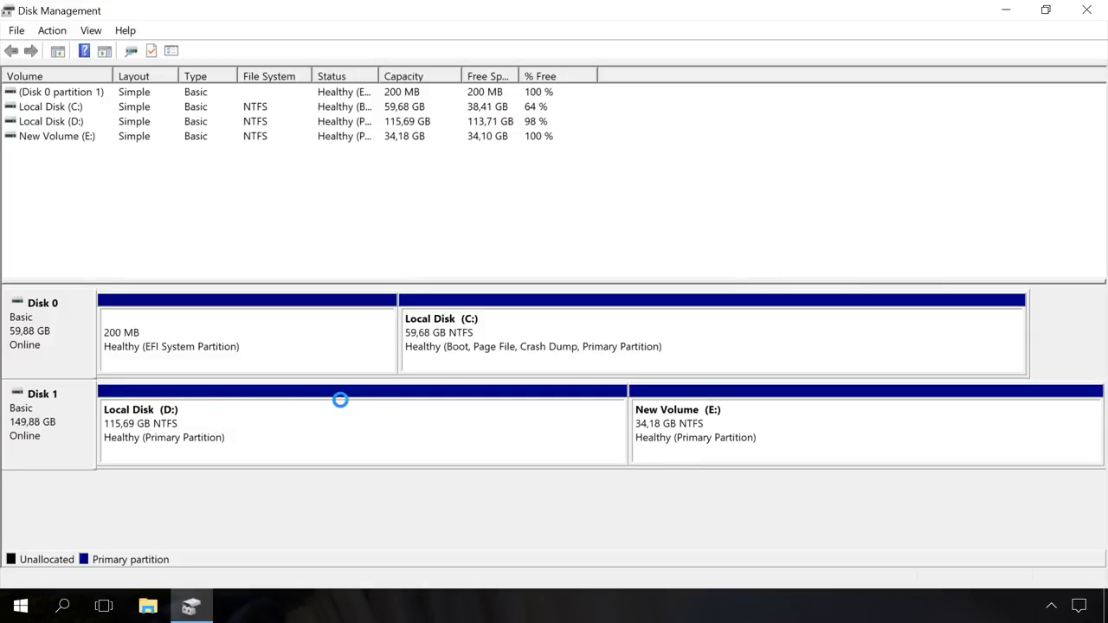
- Rename the new volume (E:) as Recovery through its properties
right_click(692, 426)
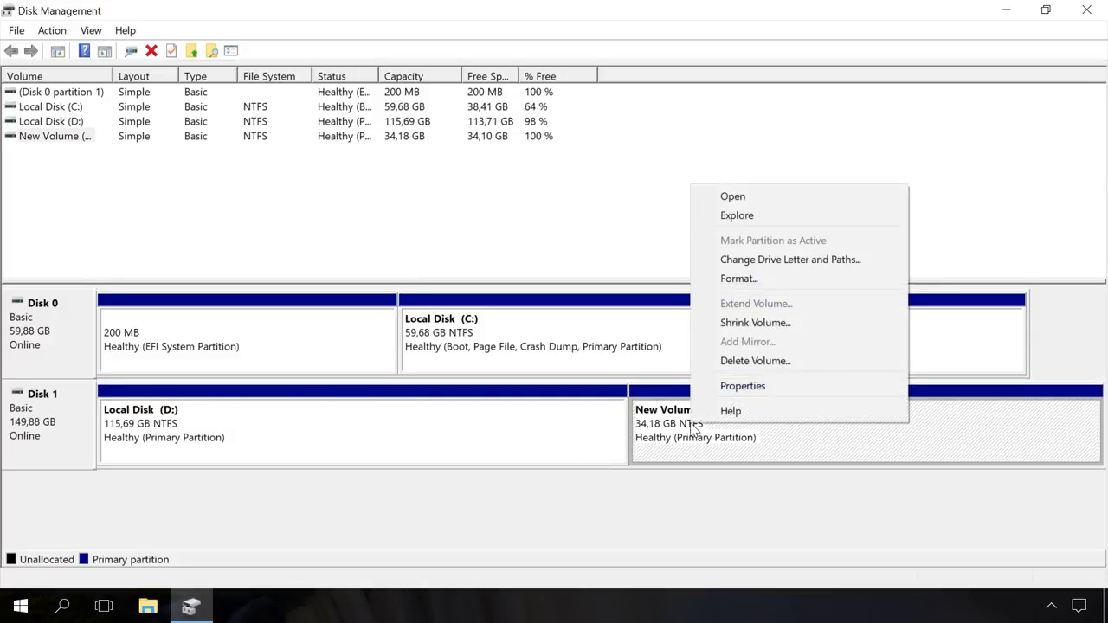
click(718, 393)
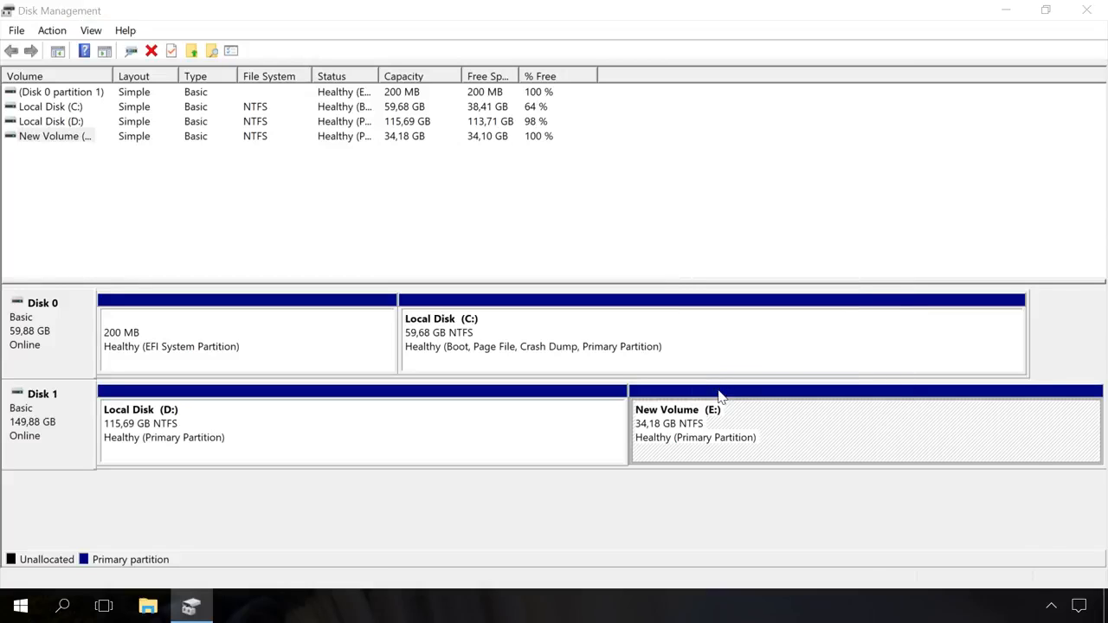
drag(779, 163, 382, 102)
text(Re)
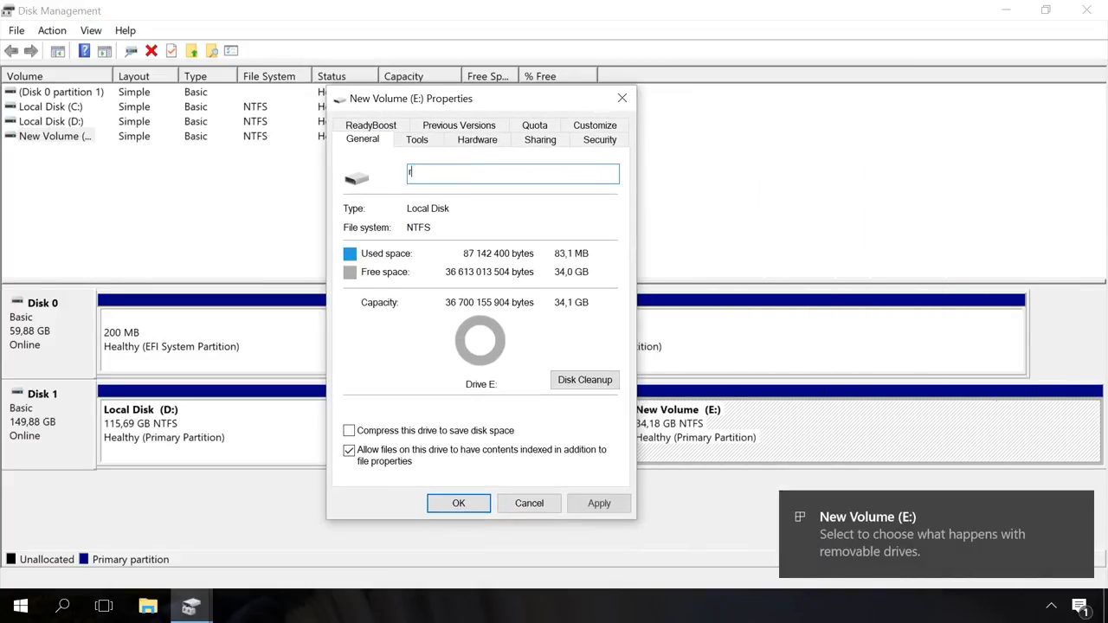
text(covery)
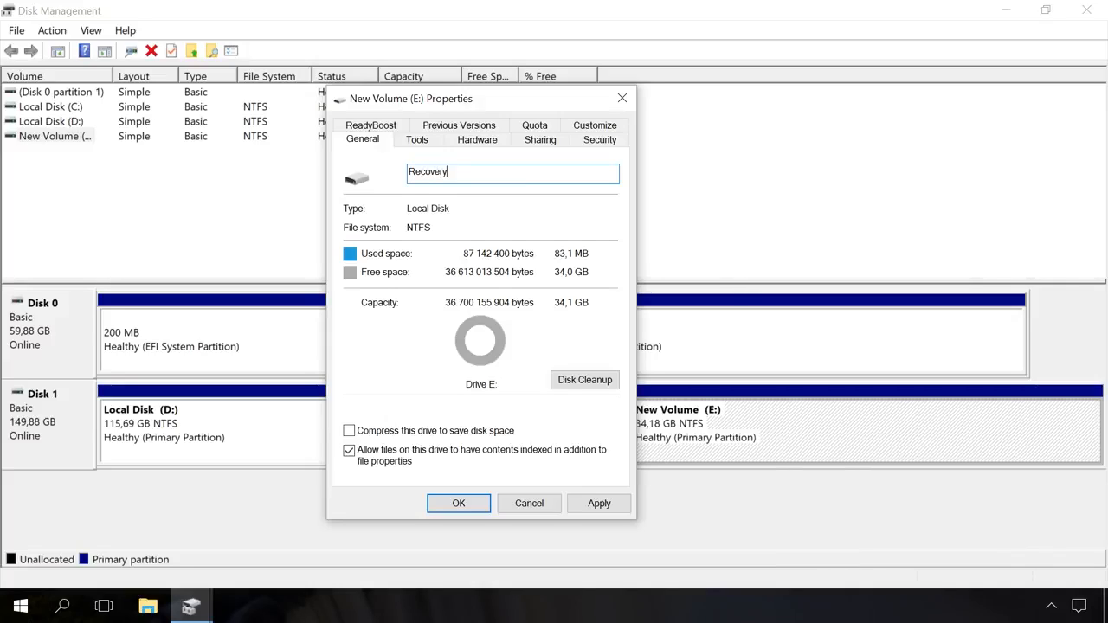
click(595, 505)
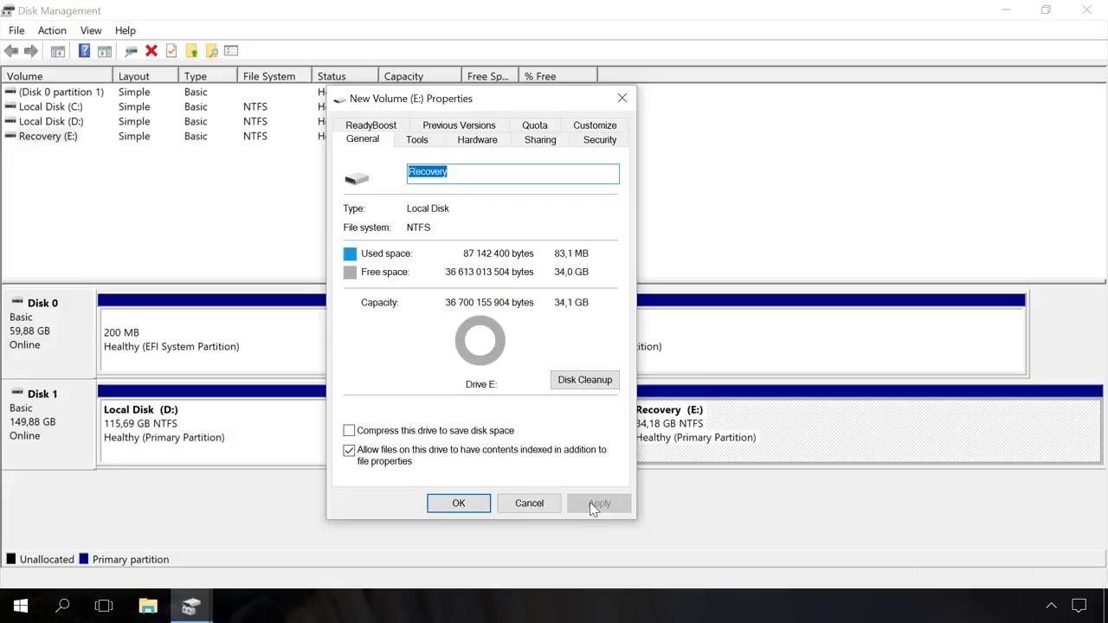
click(458, 502)
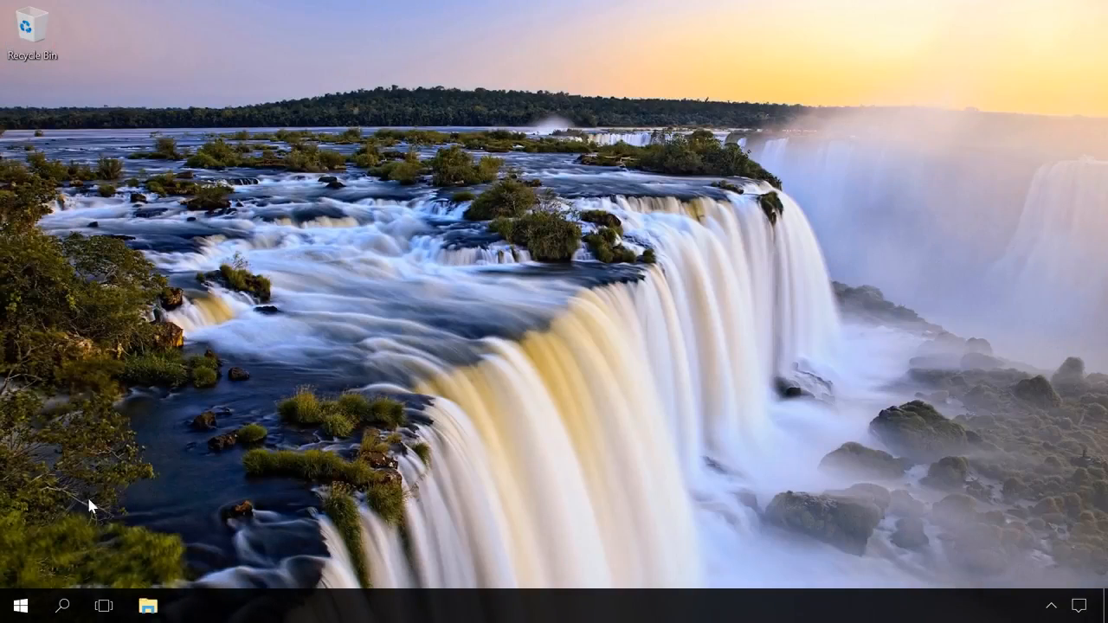
- Open Backup and Restore (Windows 7) in Control Panel and start creating a system image
click(62, 605)
text(con)
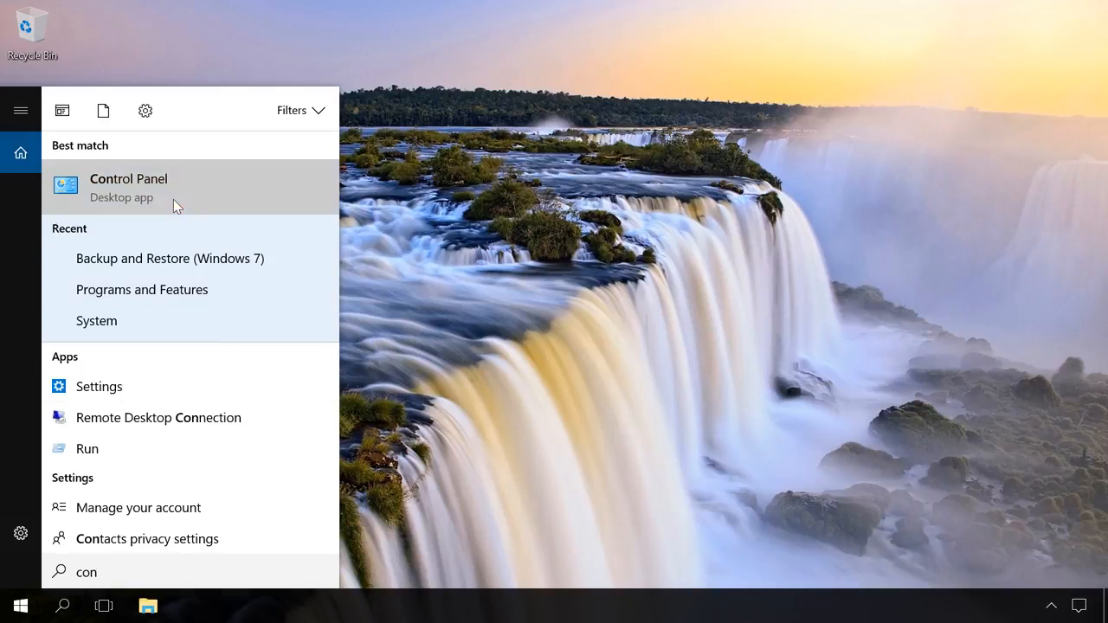
click(173, 200)
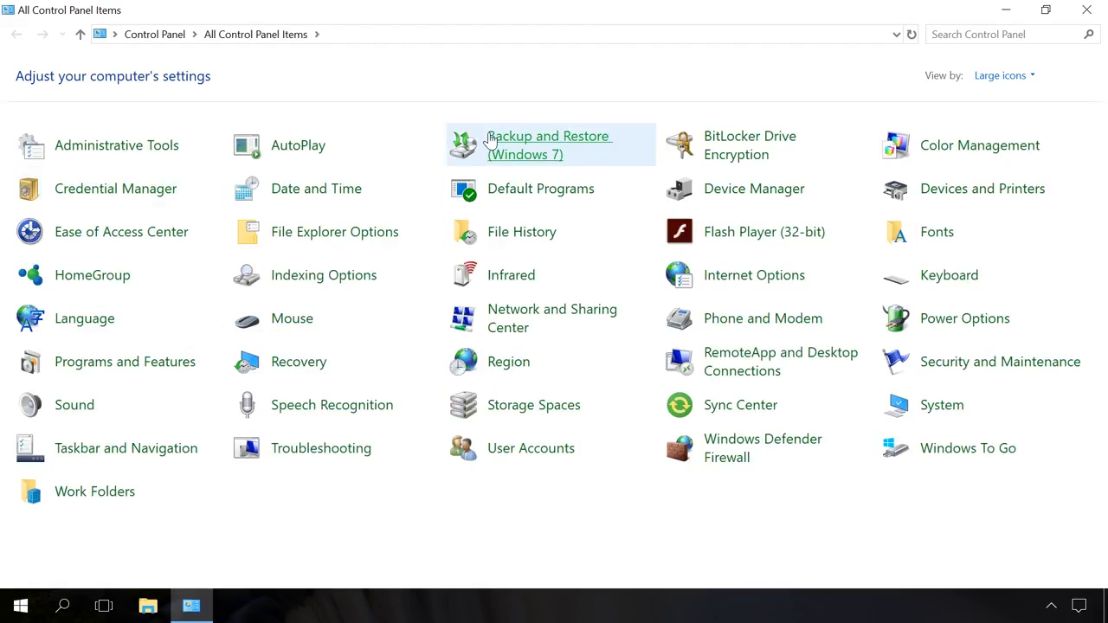
click(492, 138)
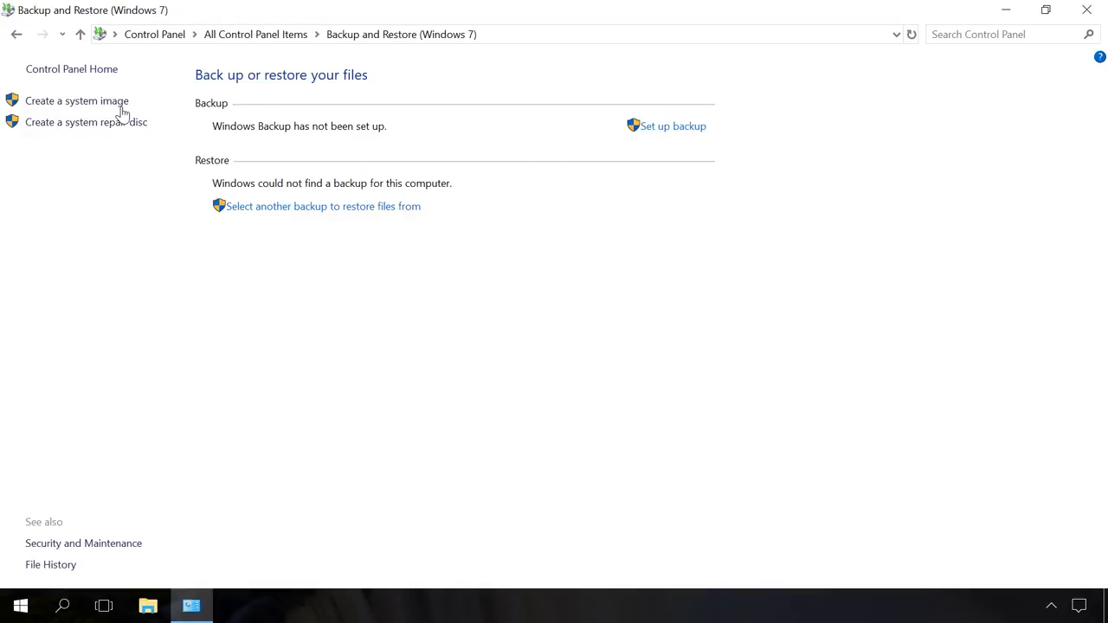
click(112, 109)
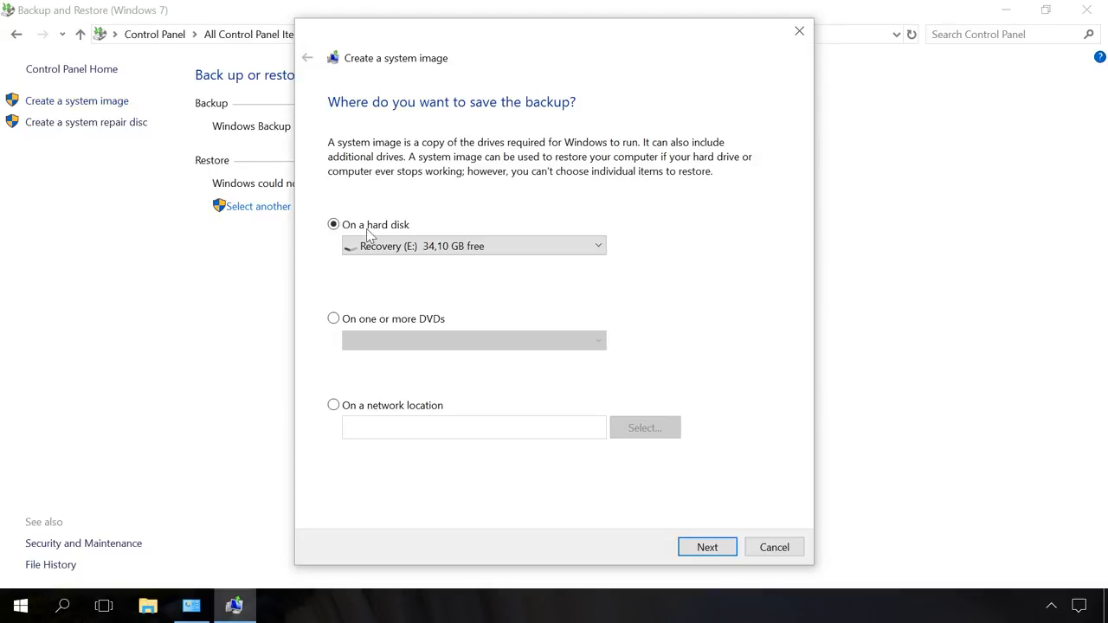
- Back up the EFI System Partition and Local Disk (C:) as a system image on Recovery (E:), without creating a repair disc
click(385, 249)
click(388, 283)
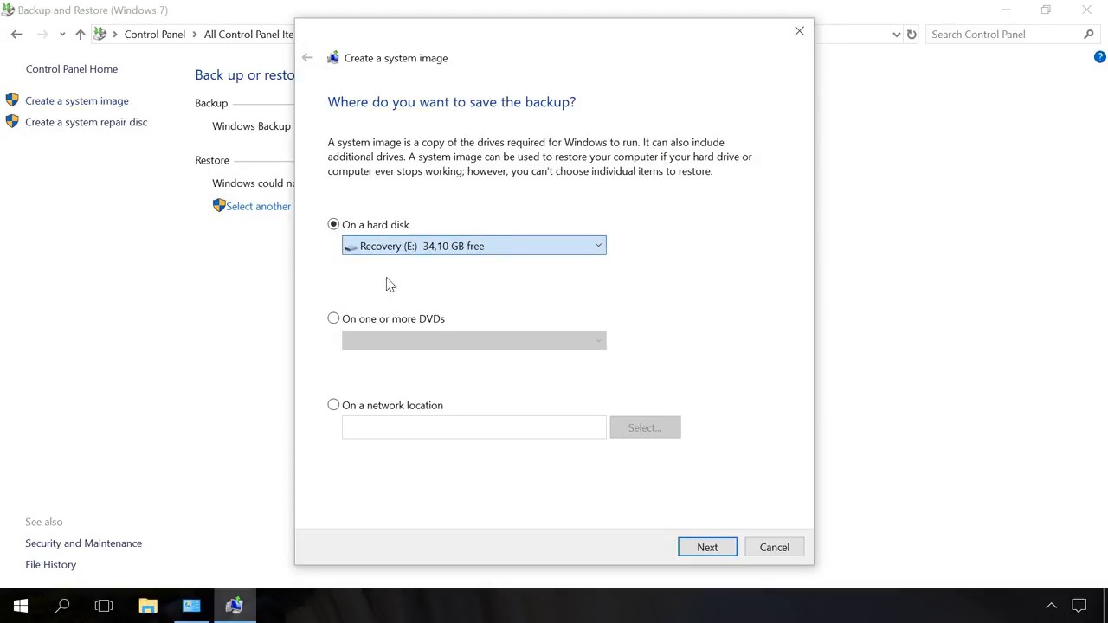
click(707, 548)
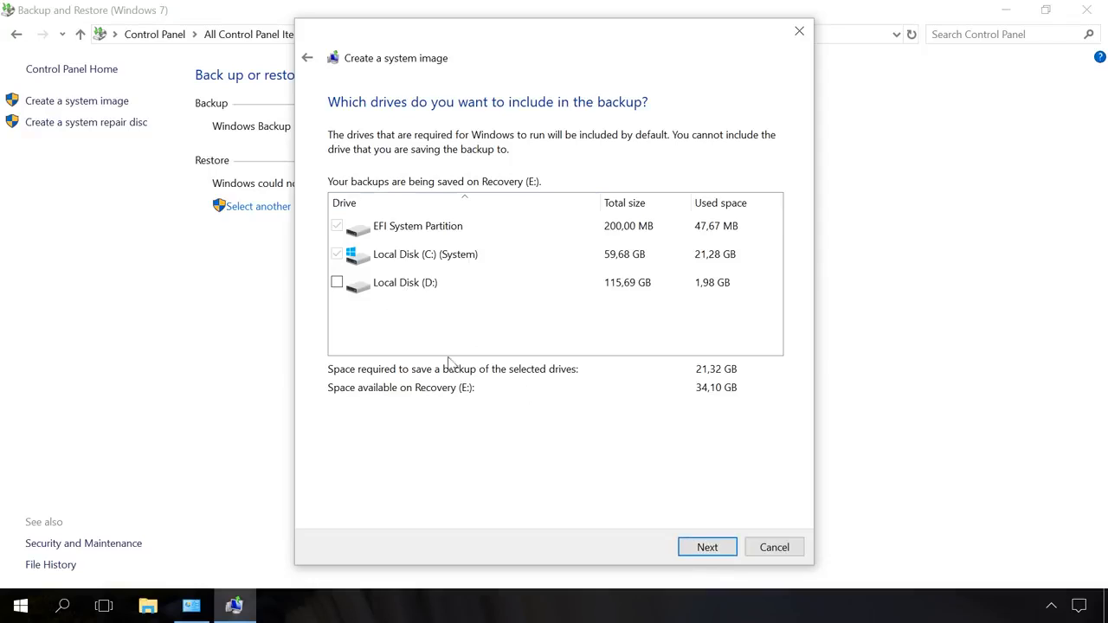
click(708, 548)
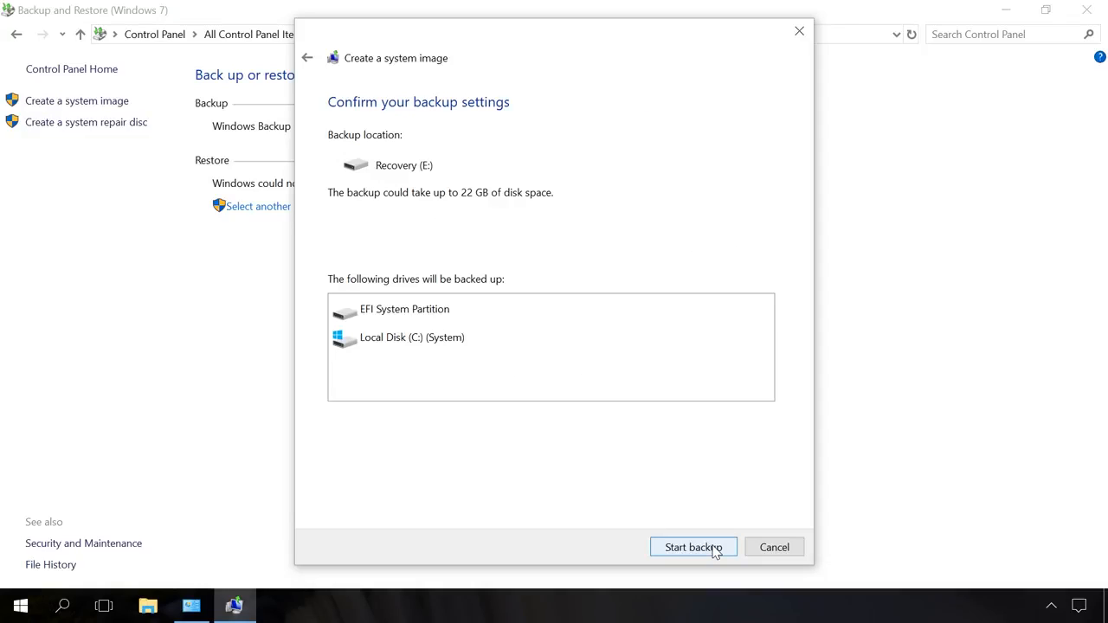
click(715, 549)
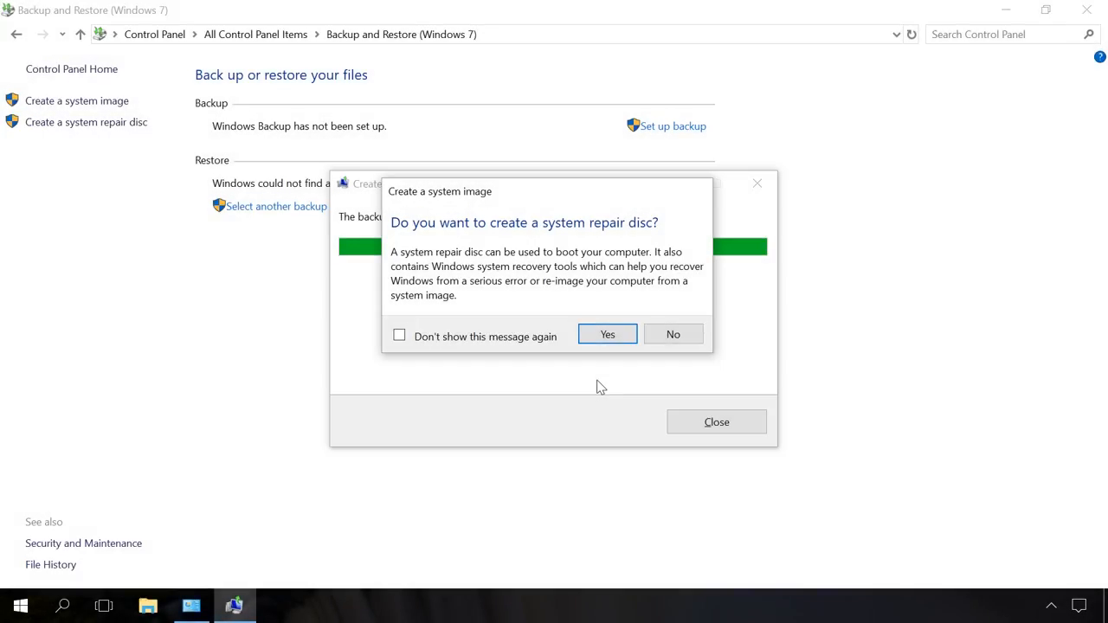
click(674, 335)
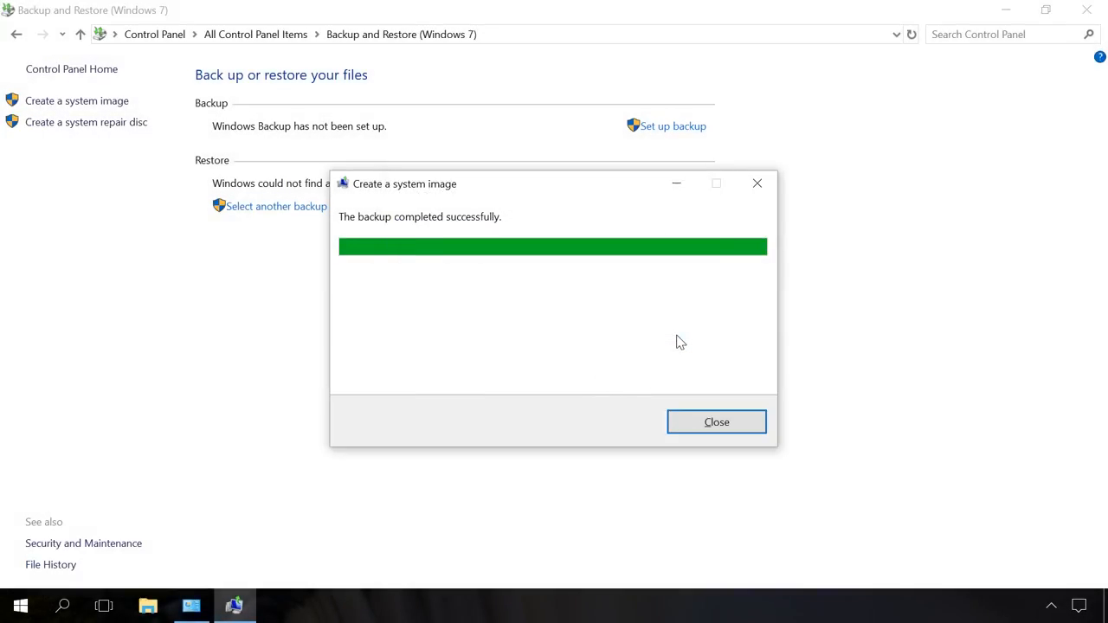
click(703, 427)
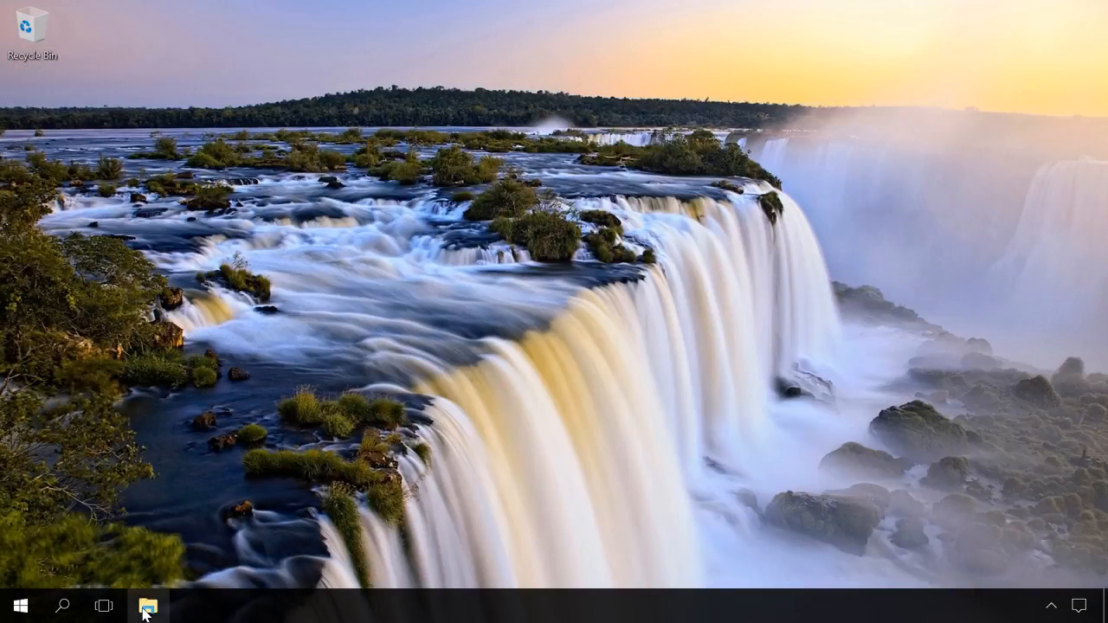
- Open Recovery (E:) in File Explorer and check for the WindowsImageBackup folder
click(145, 609)
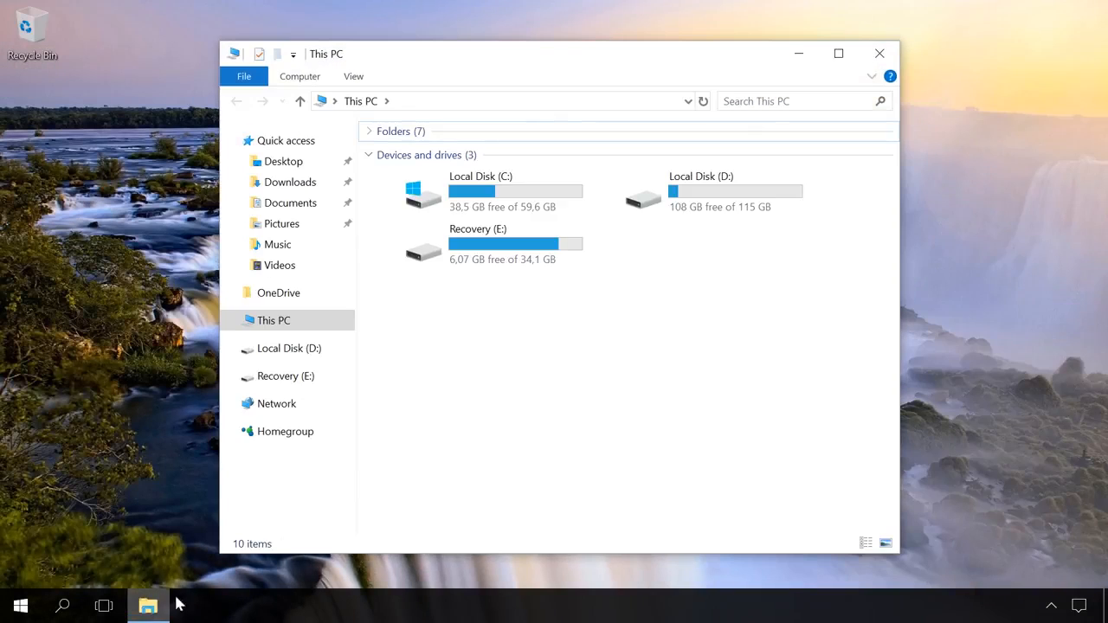
double_click(491, 253)
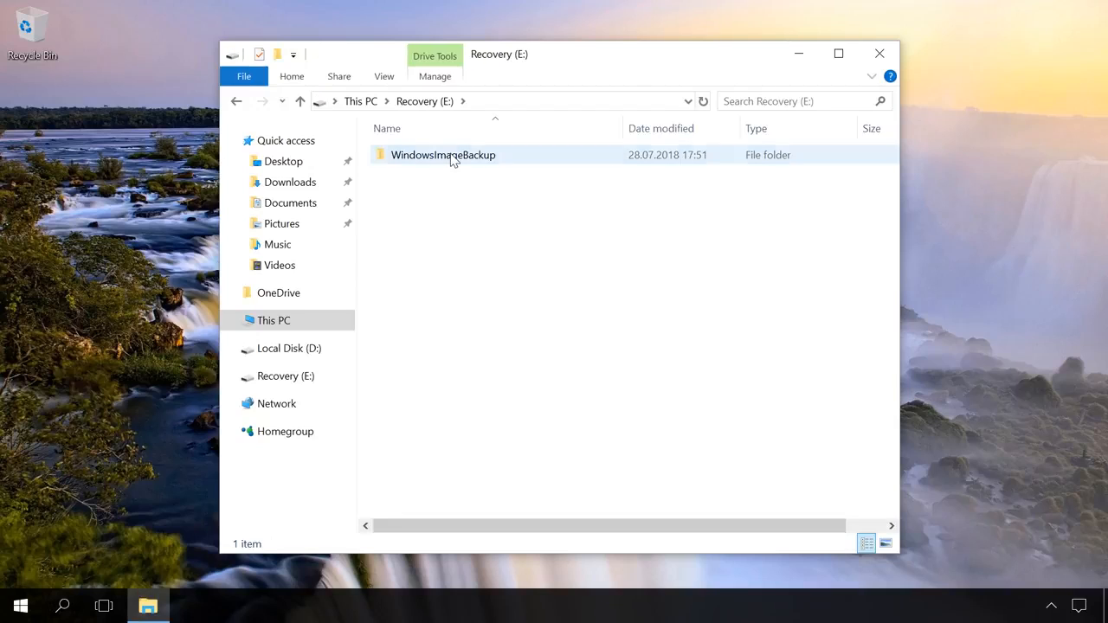
click(452, 155)
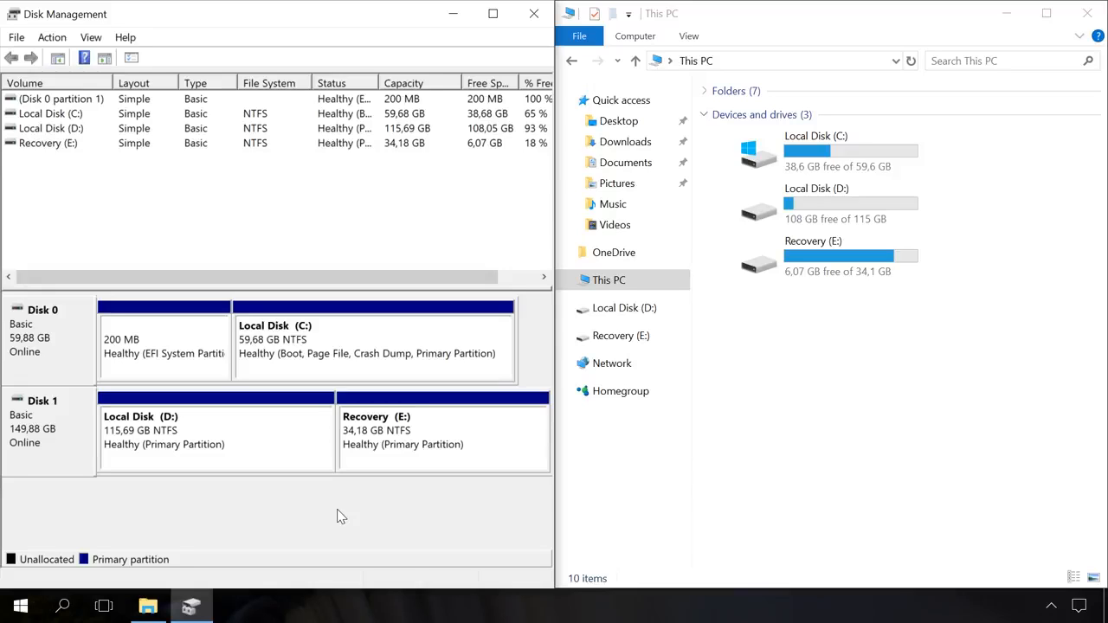
- Remove the drive letter E: from the Recovery partition in Disk Management and confirm the removal
right_click(424, 445)
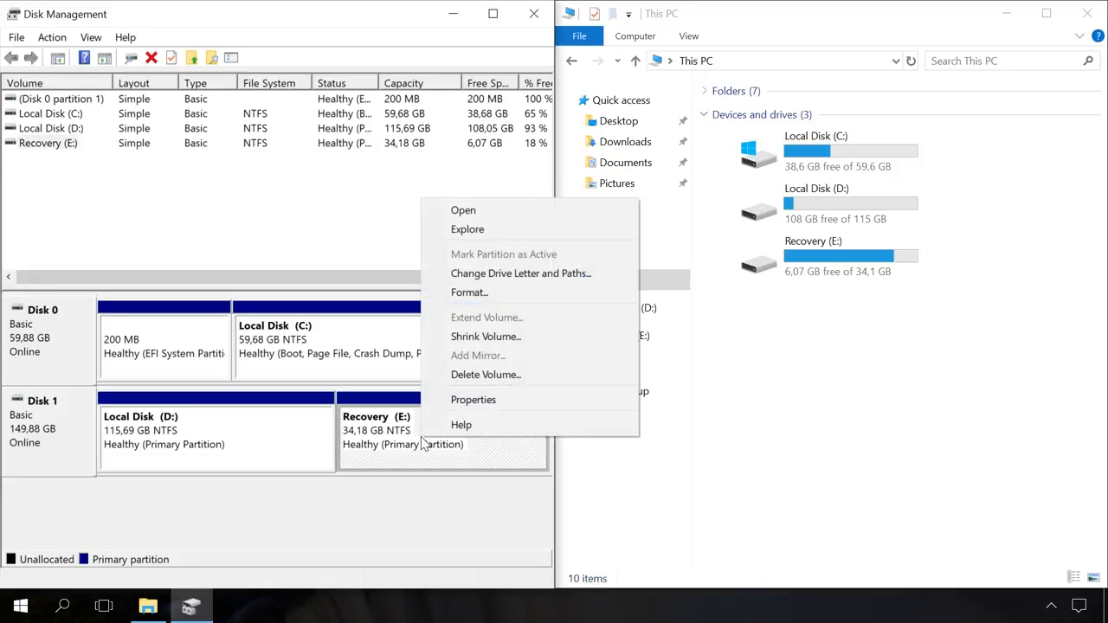
click(510, 275)
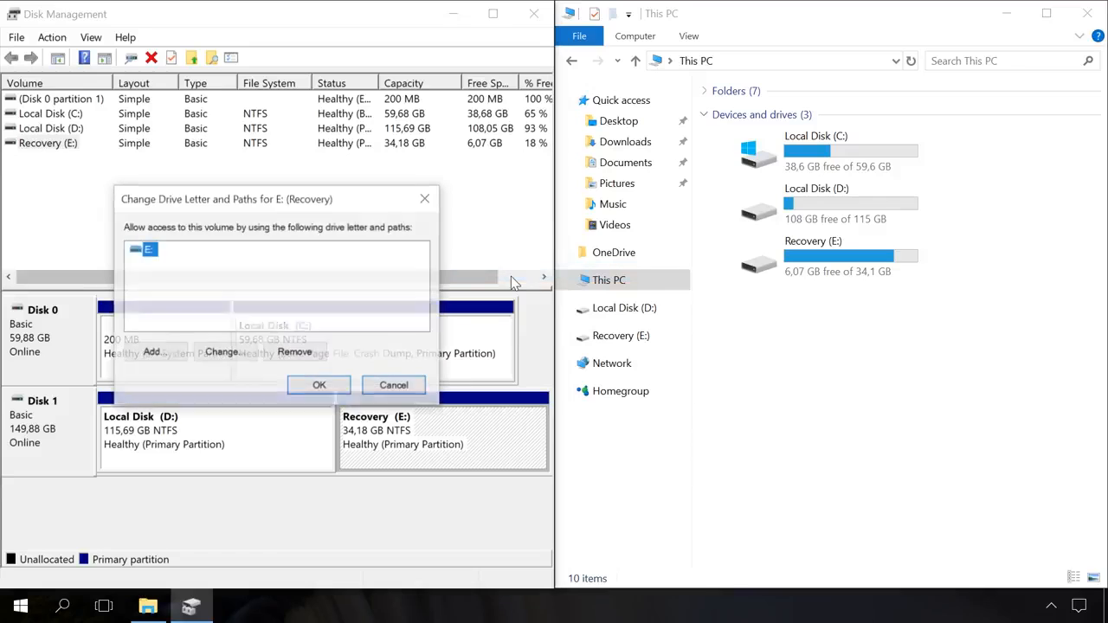
click(310, 358)
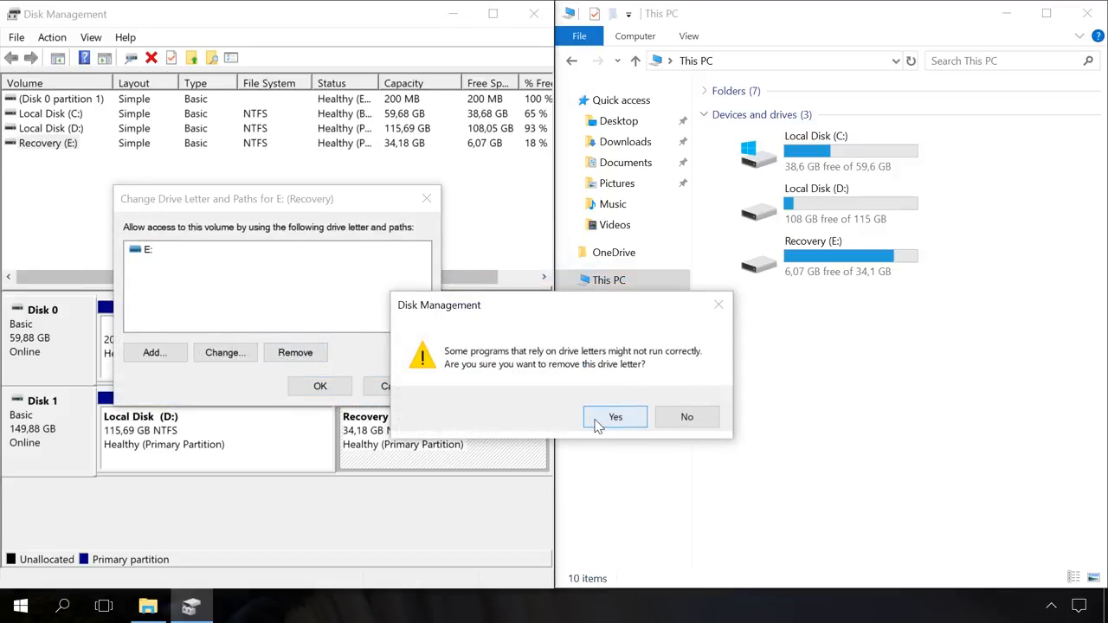
click(606, 421)
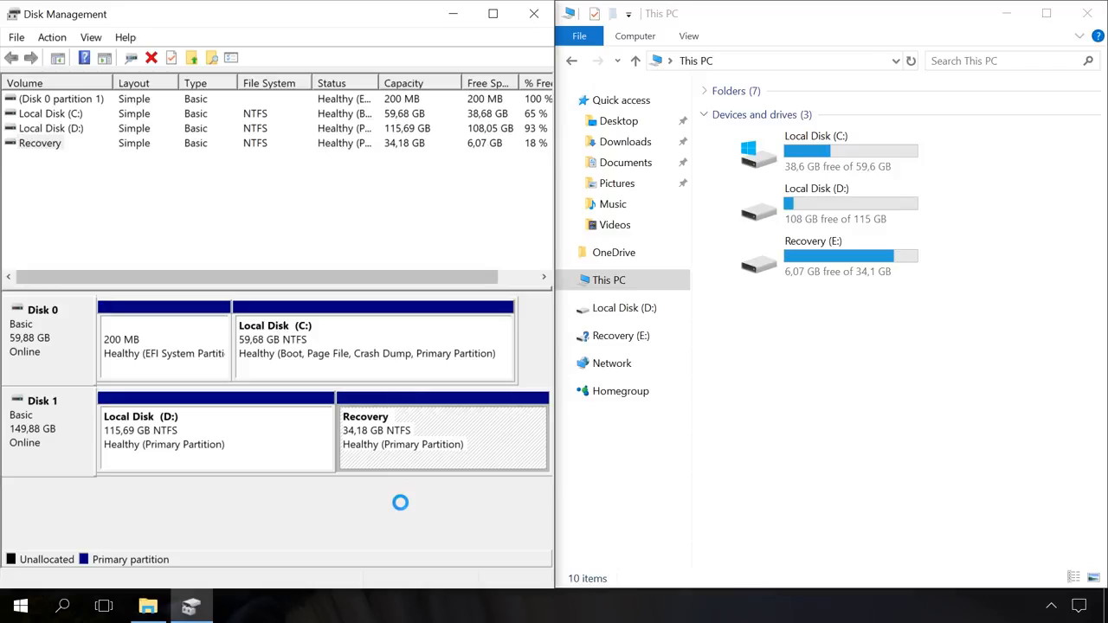
click(751, 316)
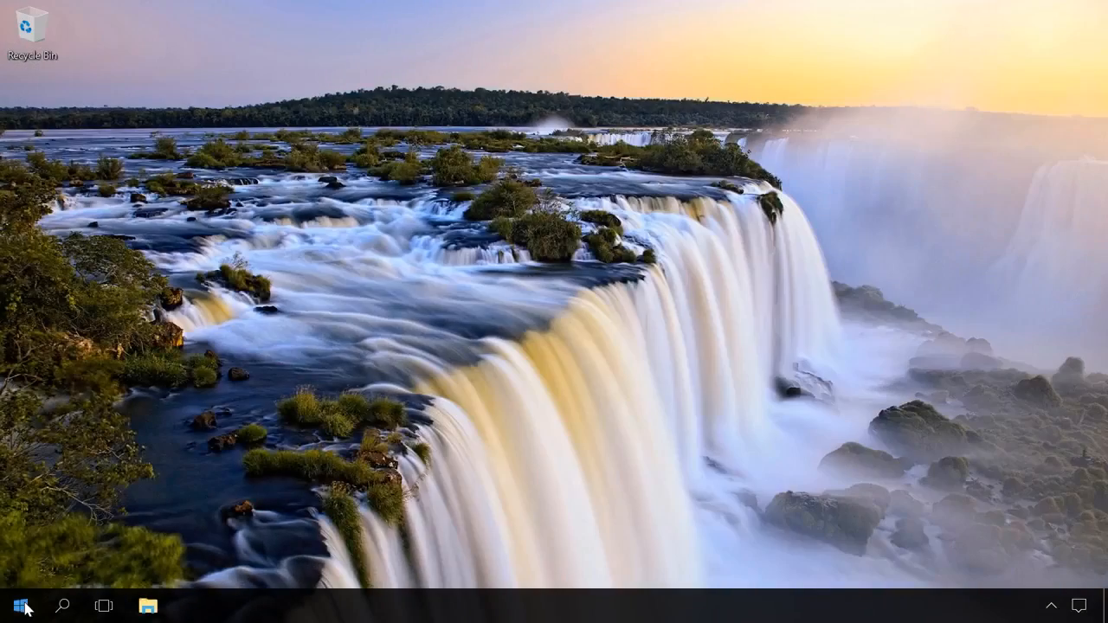
- Open the Recovery page in the Update & Security settings
click(23, 606)
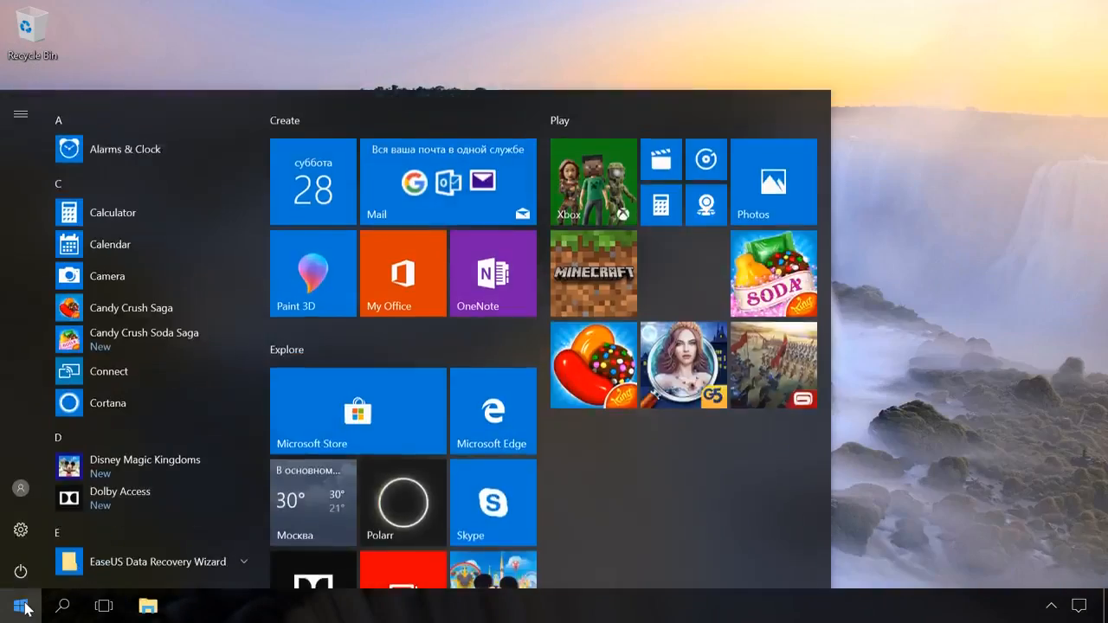
click(21, 532)
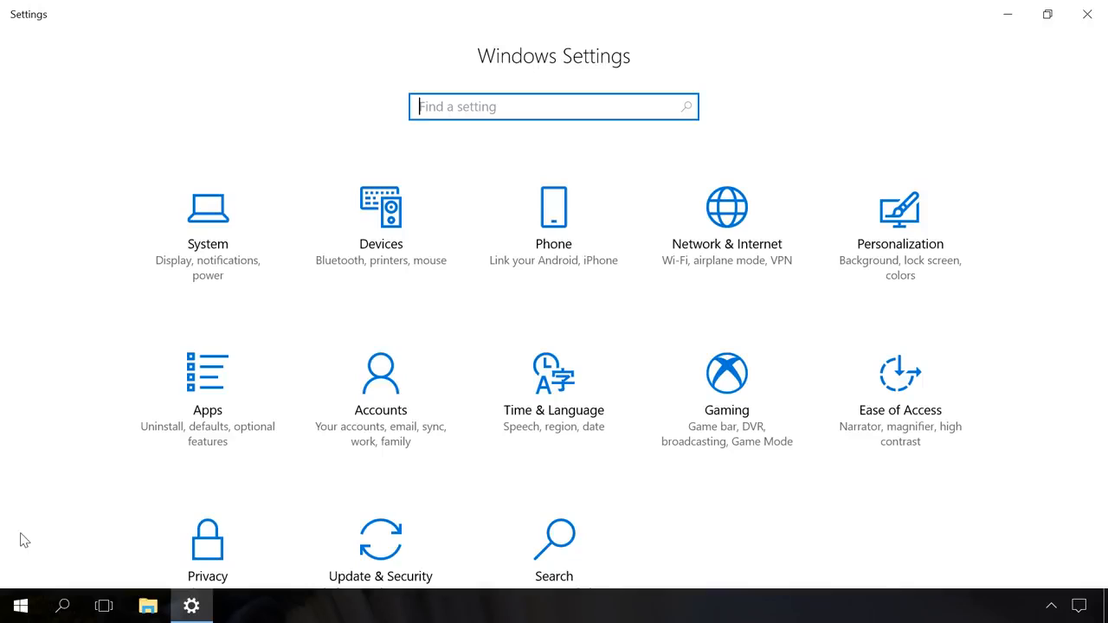
scroll(20, 539, down, 2)
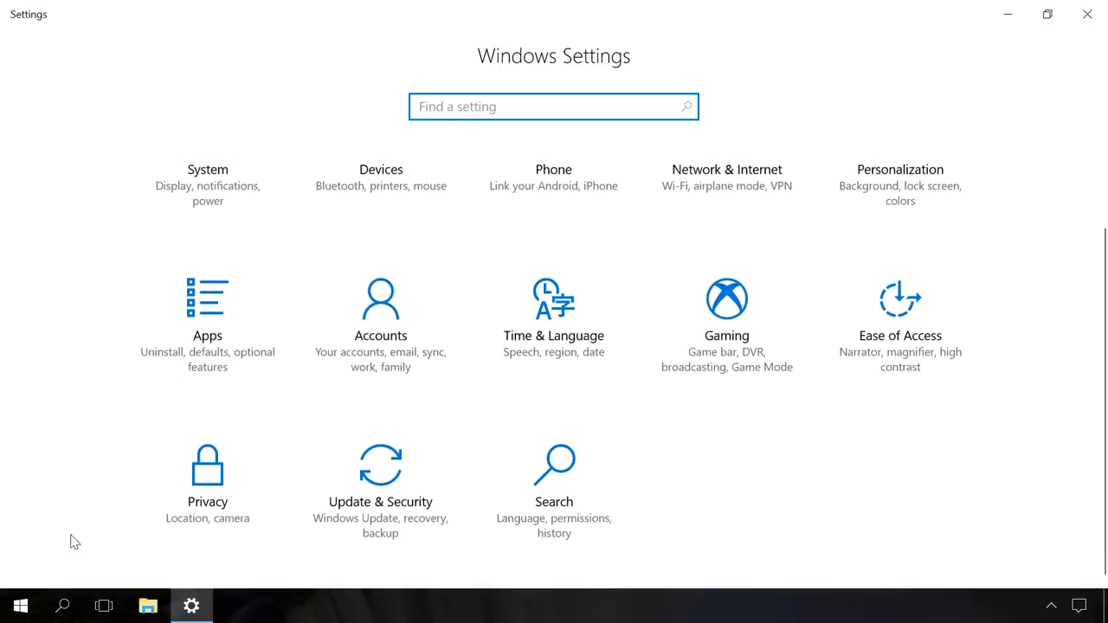
click(368, 483)
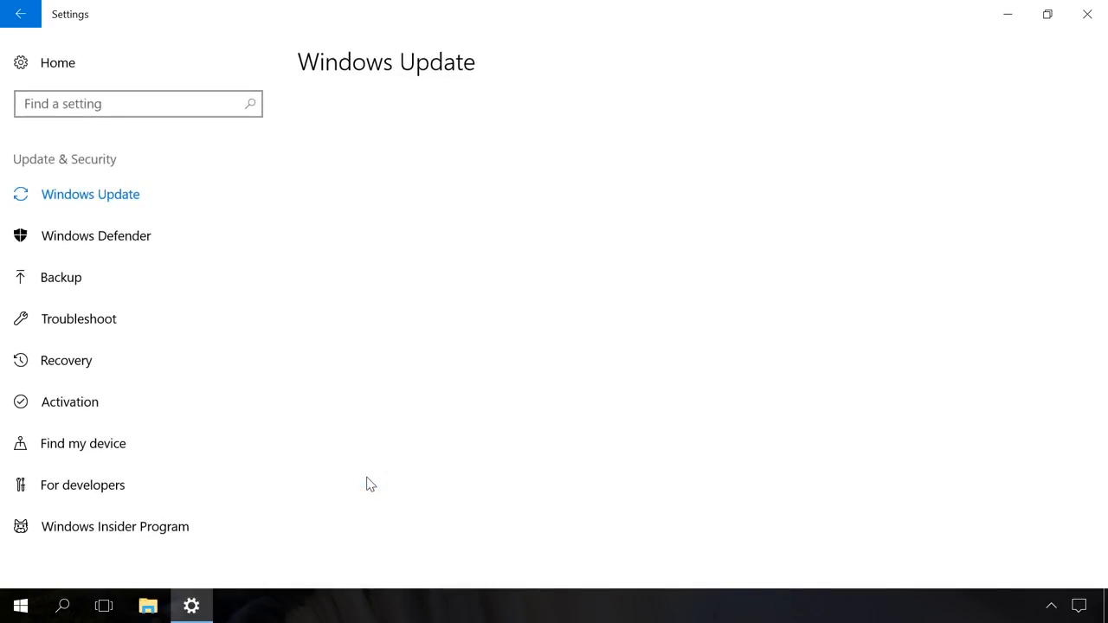
click(94, 362)
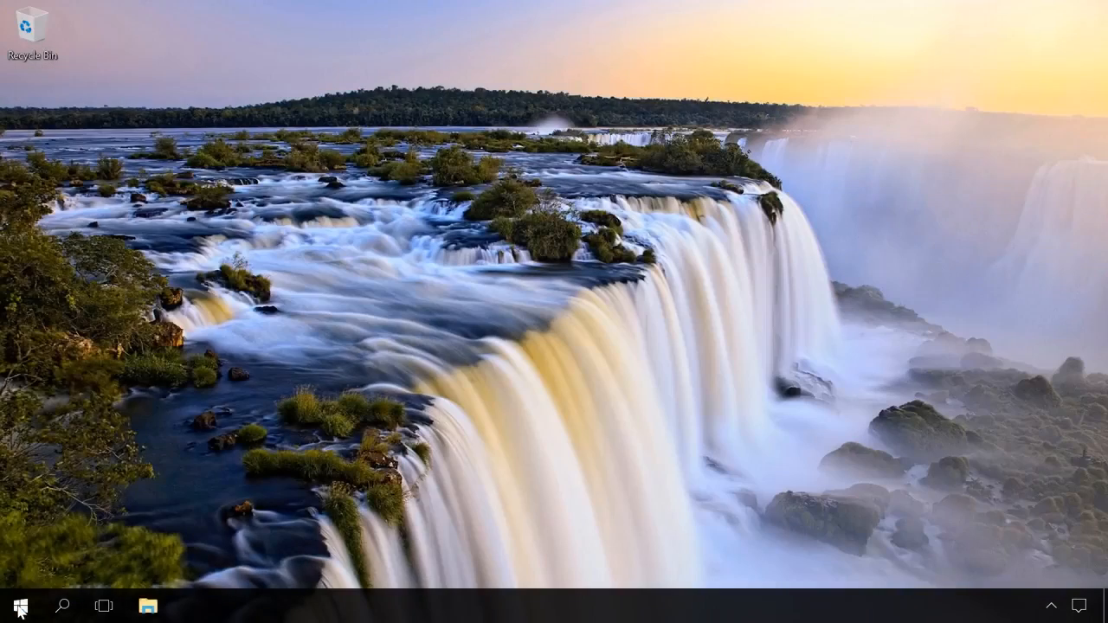
- Restart the computer into the advanced startup environment
right_click(20, 606)
mouse_move(75, 567)
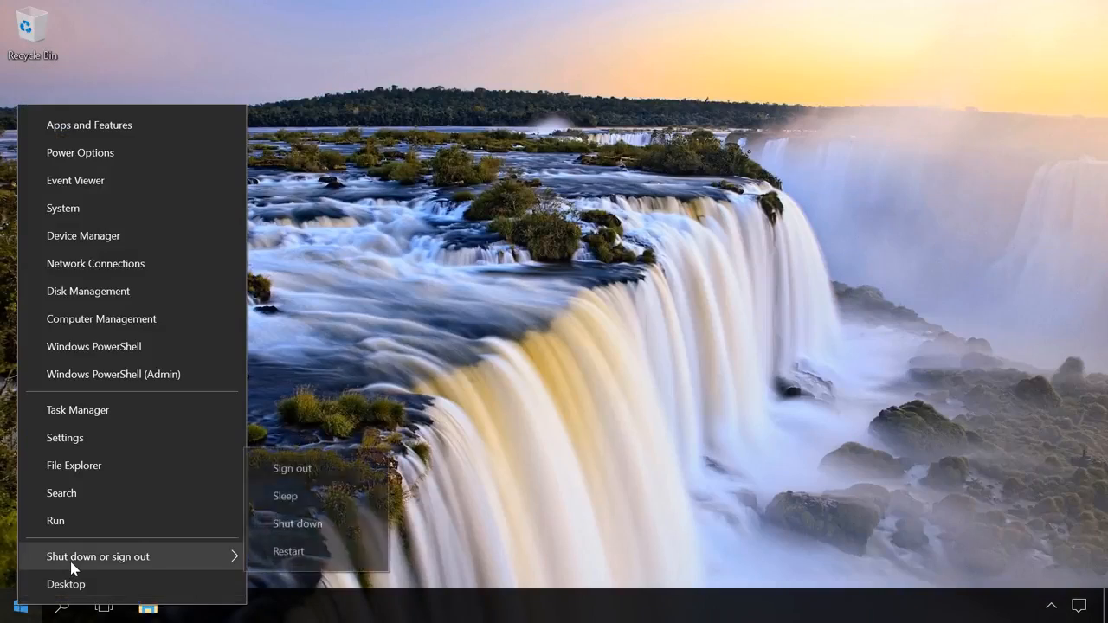
click(291, 554)
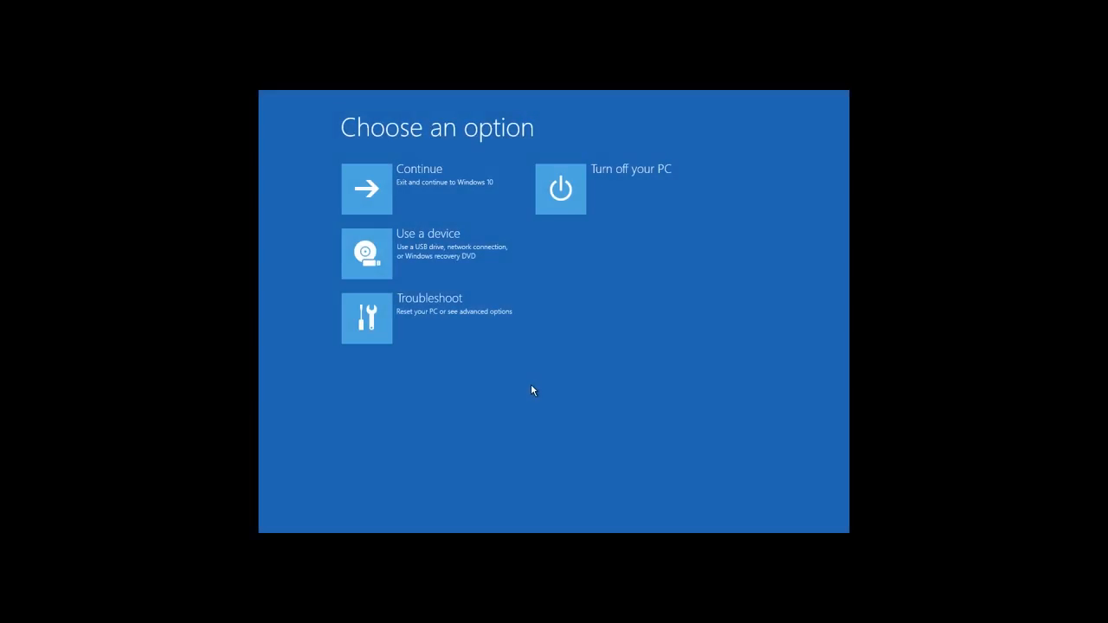
- Start System Image Recovery from the advanced troubleshooting options, with Windows 10 as the target operating system
click(441, 310)
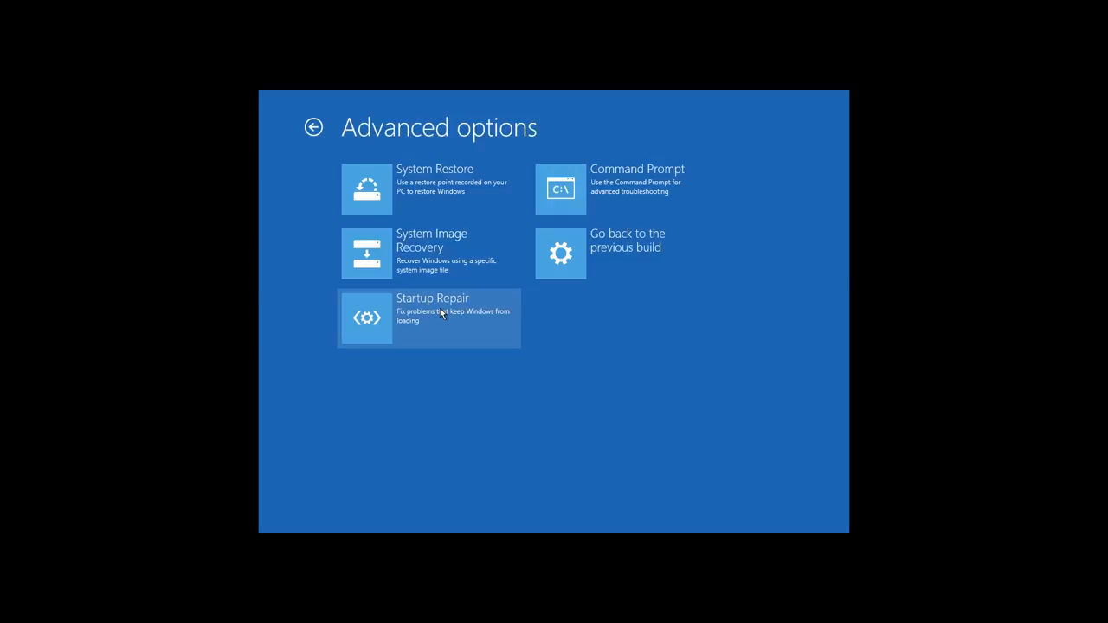
click(424, 263)
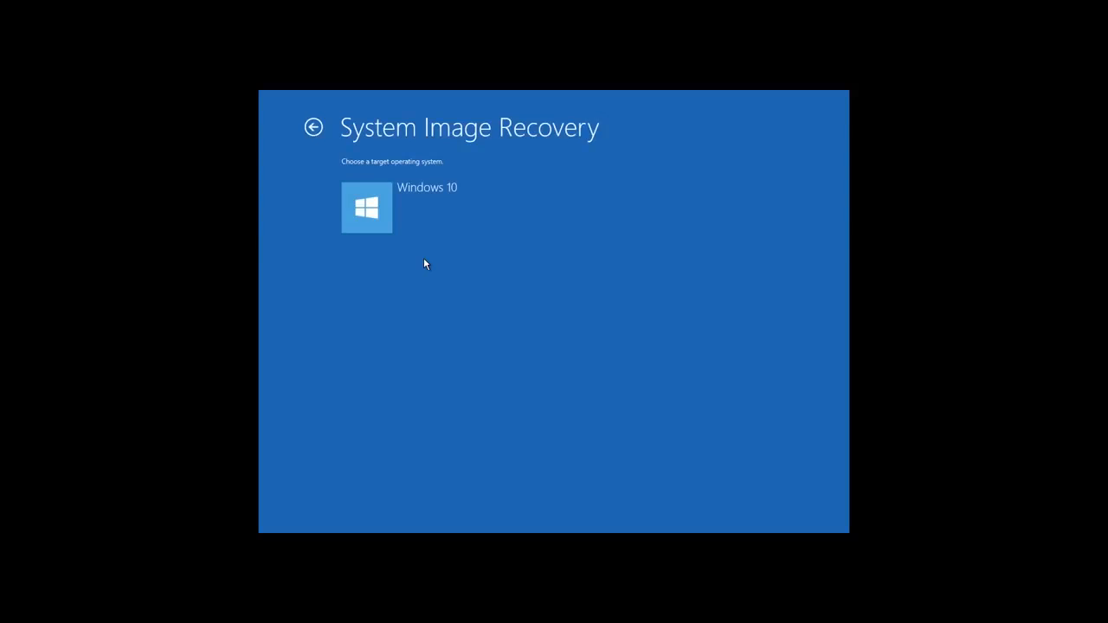
click(414, 211)
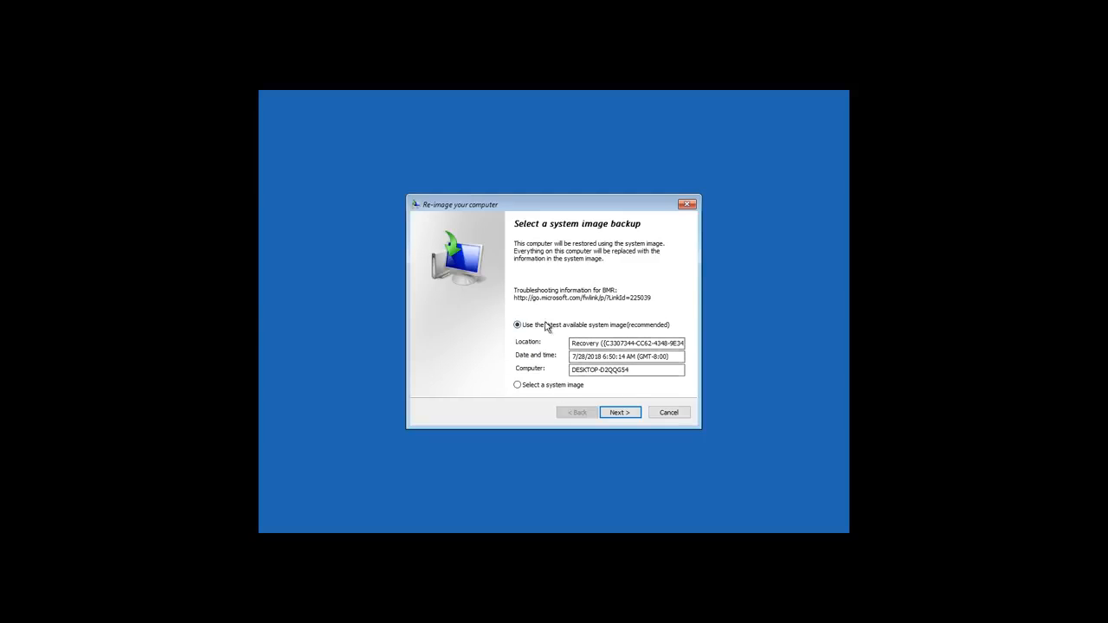
- Restore the computer from the latest available system image without formatting and repartitioning disks, and restart it
click(619, 413)
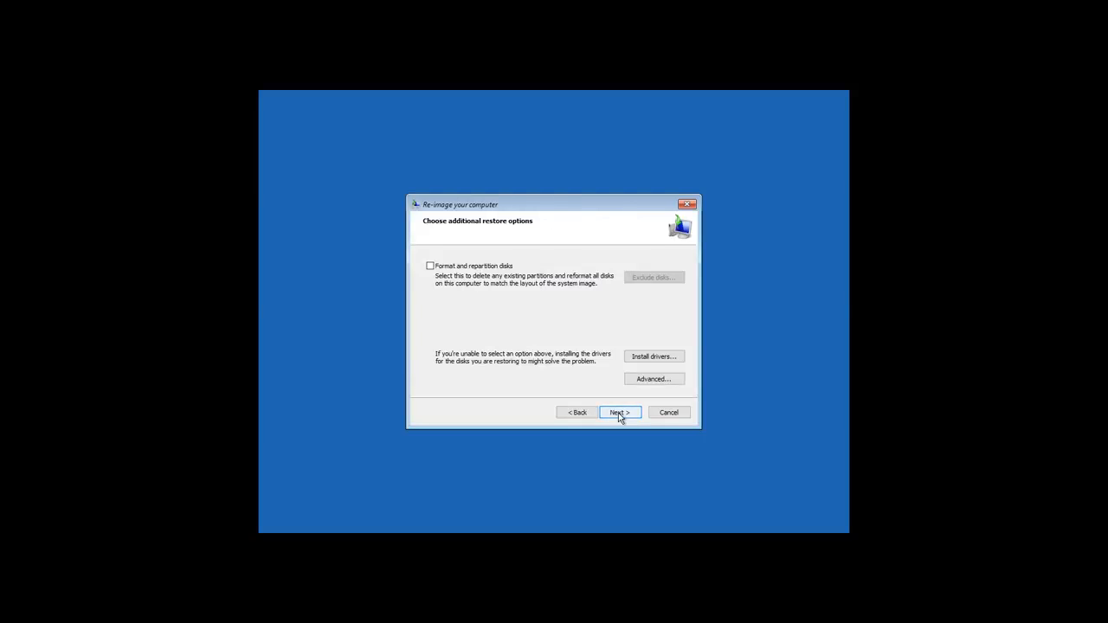
click(620, 414)
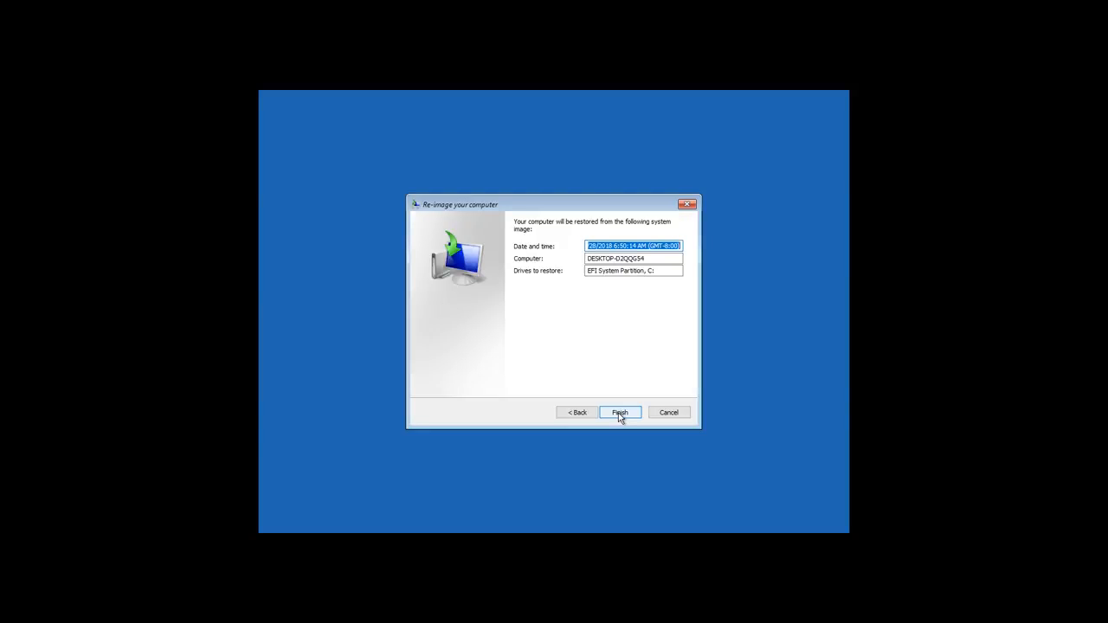
click(620, 414)
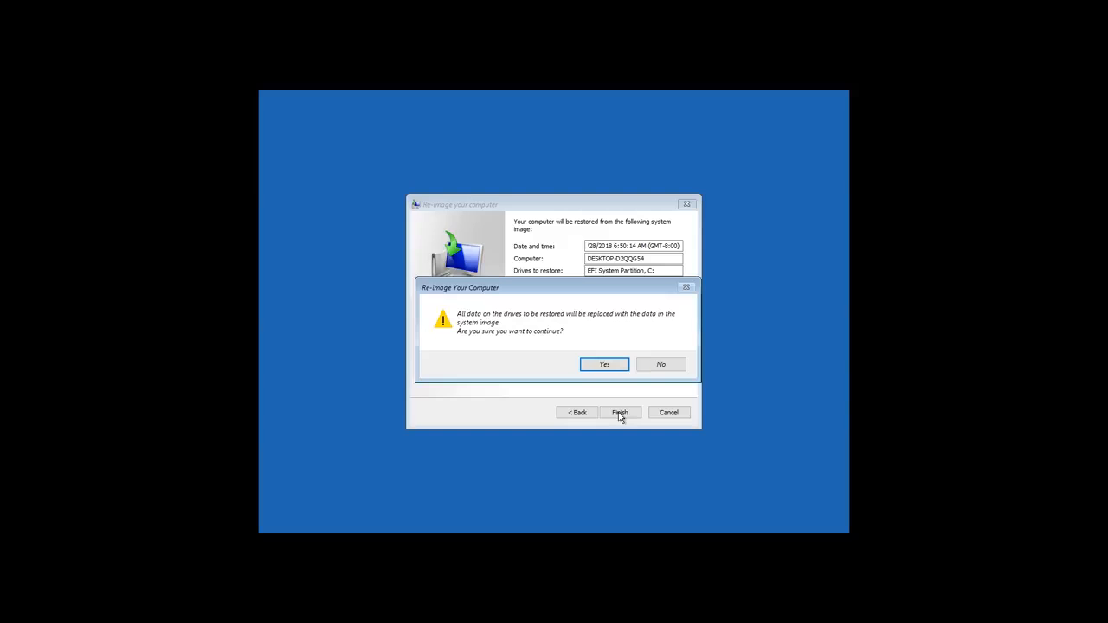
click(605, 364)
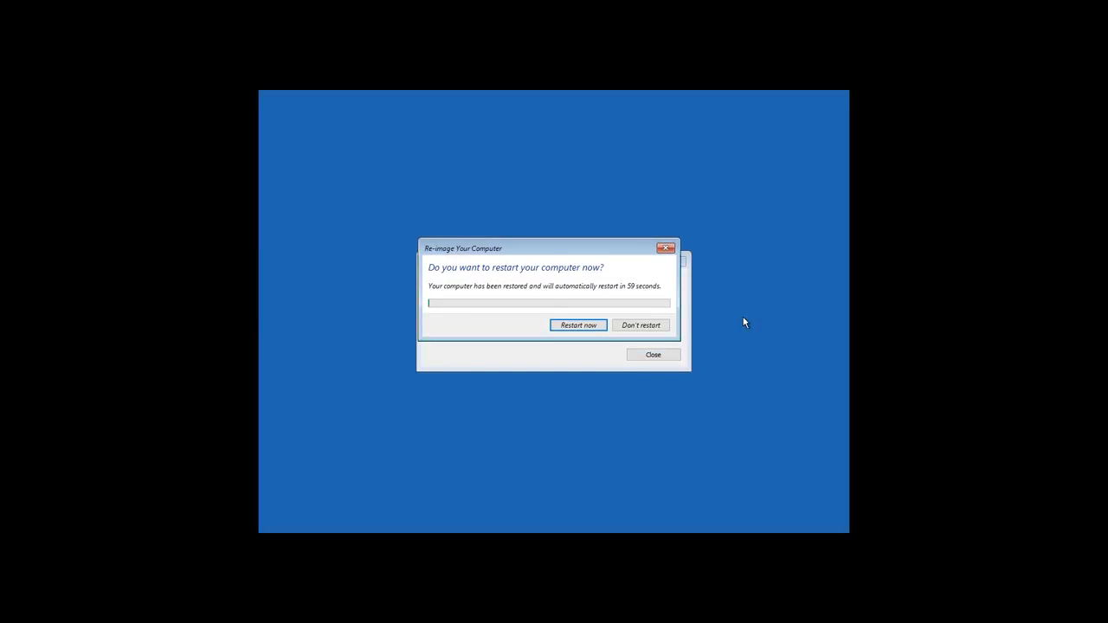
click(585, 326)
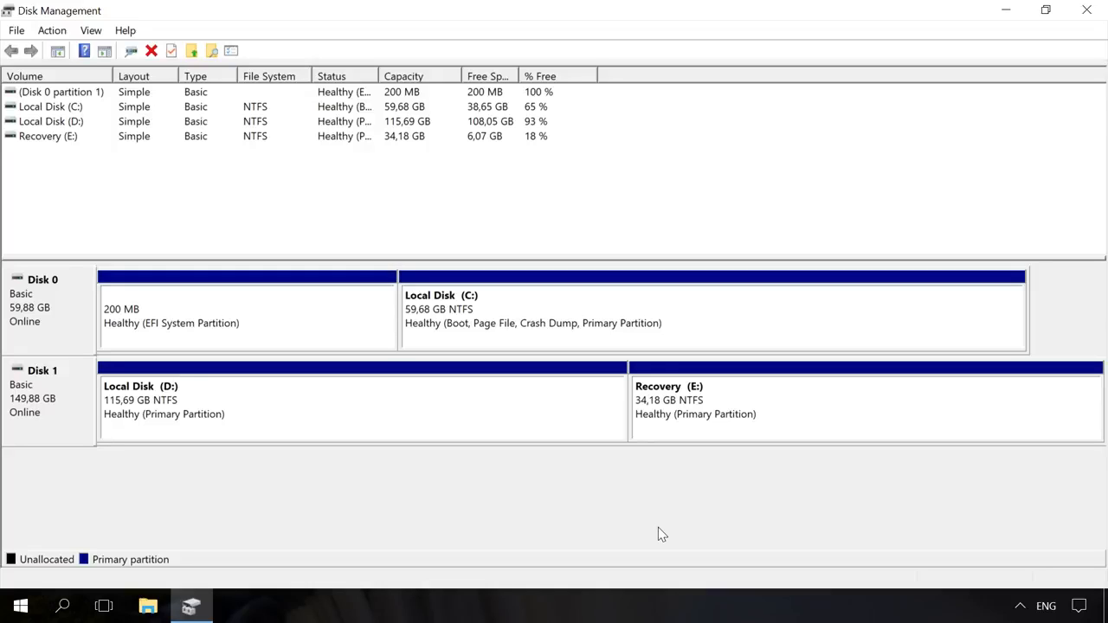
- Delete the Recovery (E:) volume on Disk 1 in Disk Management and confirm erasing its data
click(774, 411)
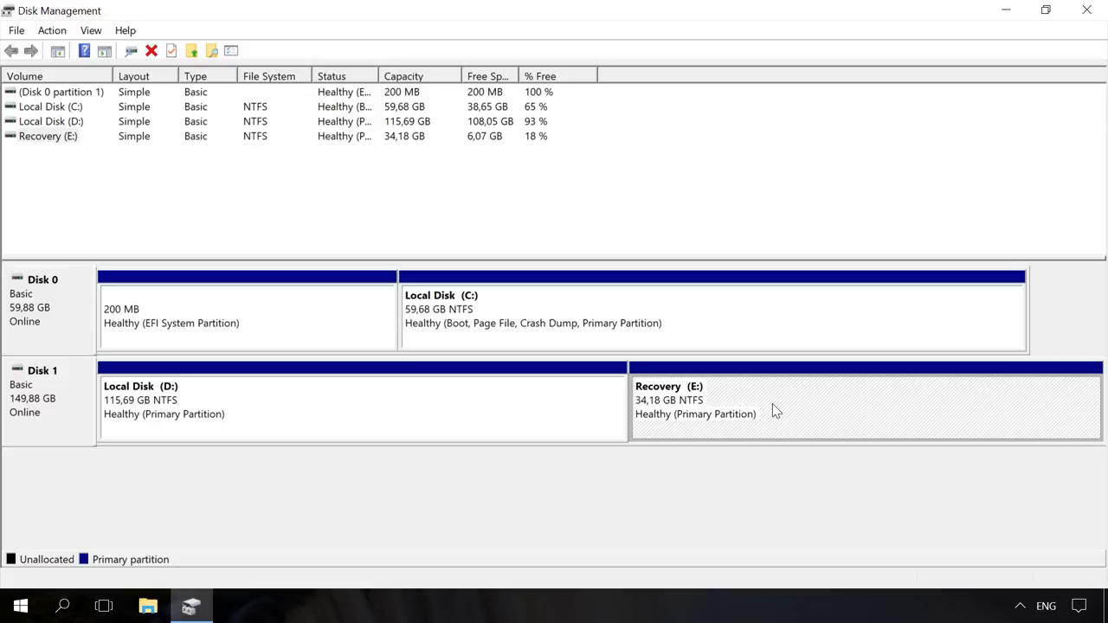
right_click(773, 405)
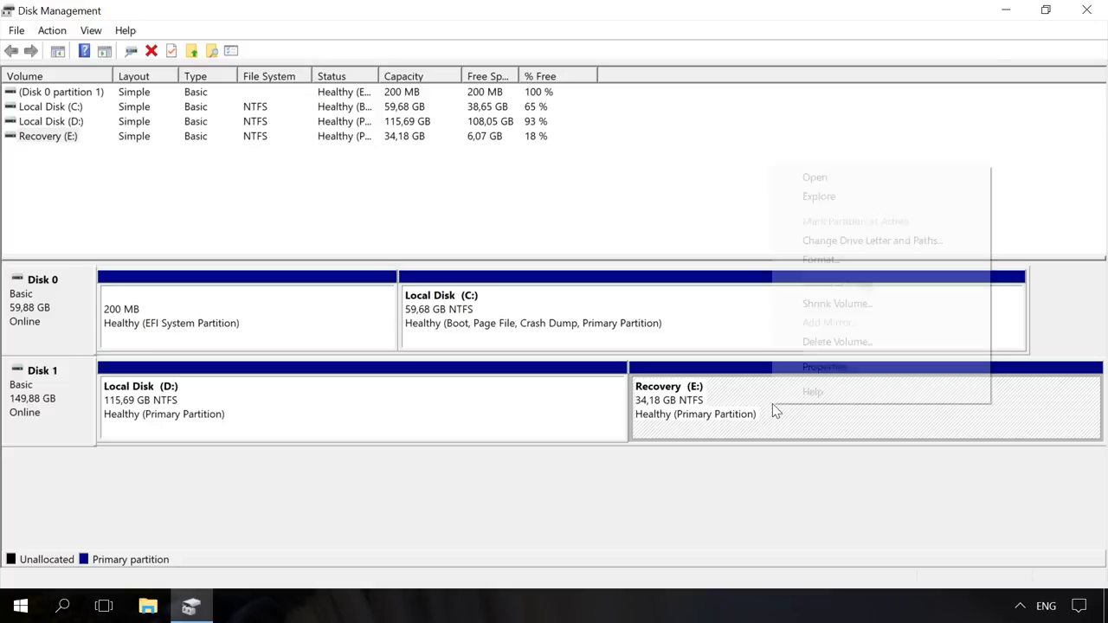
click(822, 342)
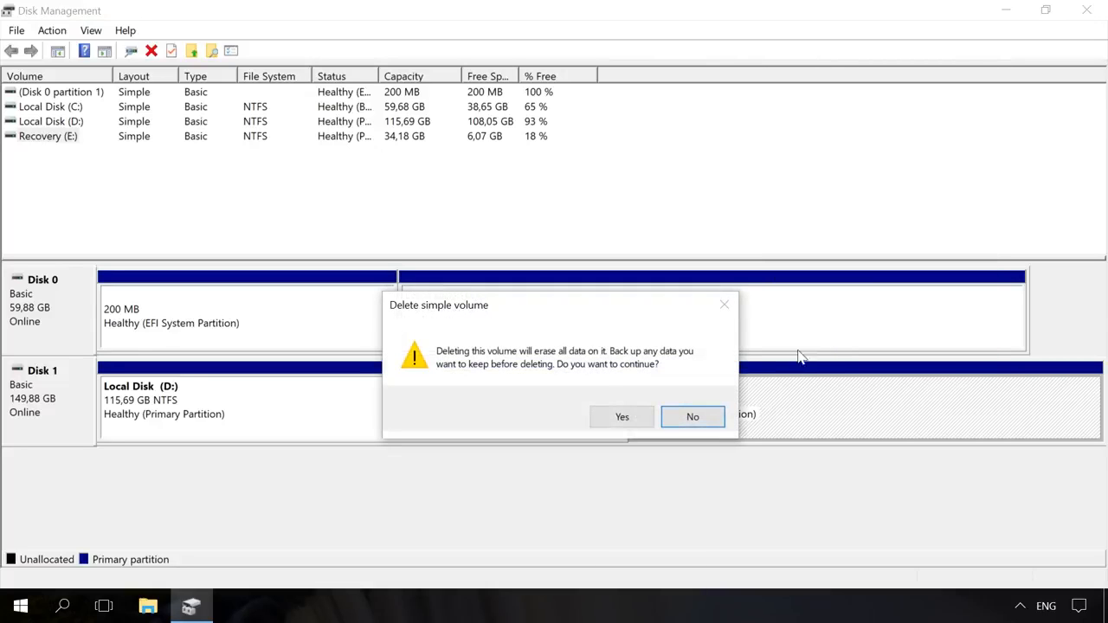
click(633, 415)
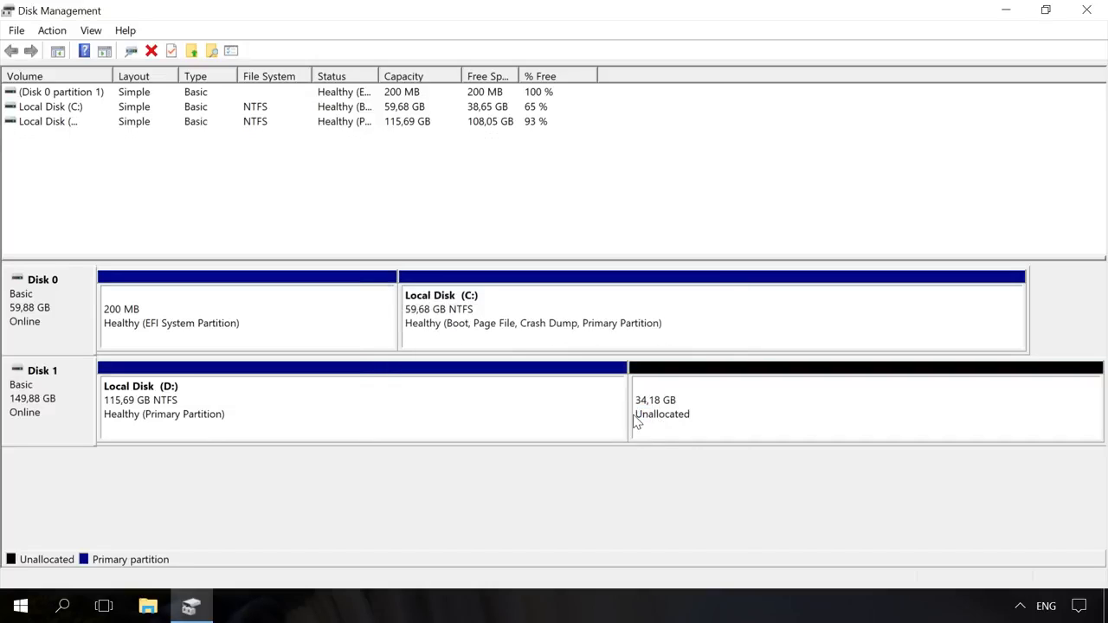
- Extend Local Disk (D:) by the 35000 MB of unallocated space on Disk 1
click(808, 407)
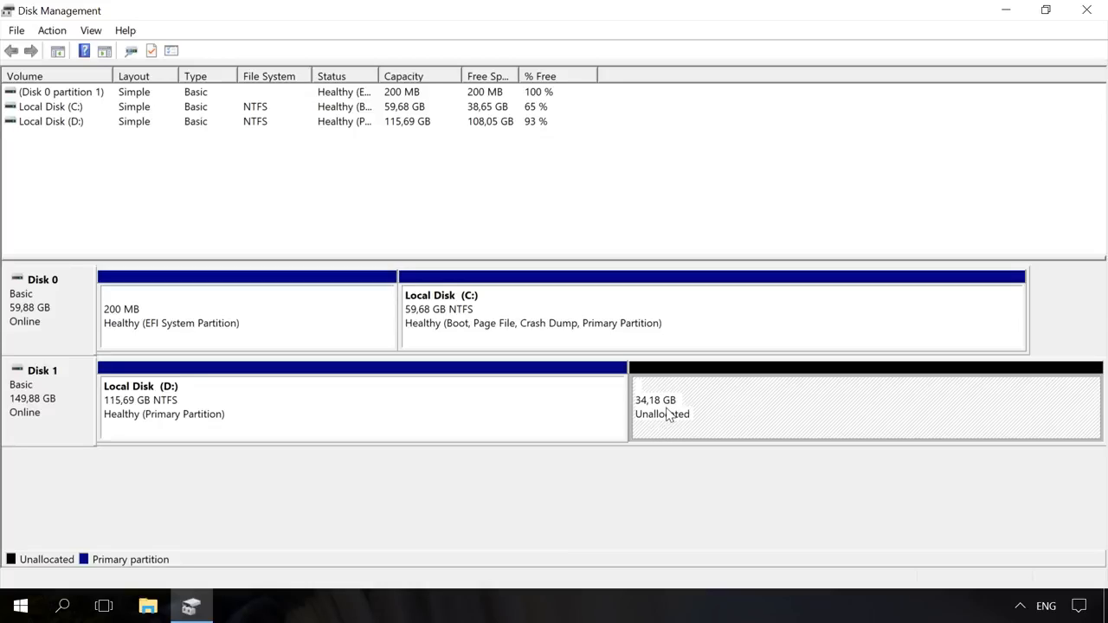
click(547, 417)
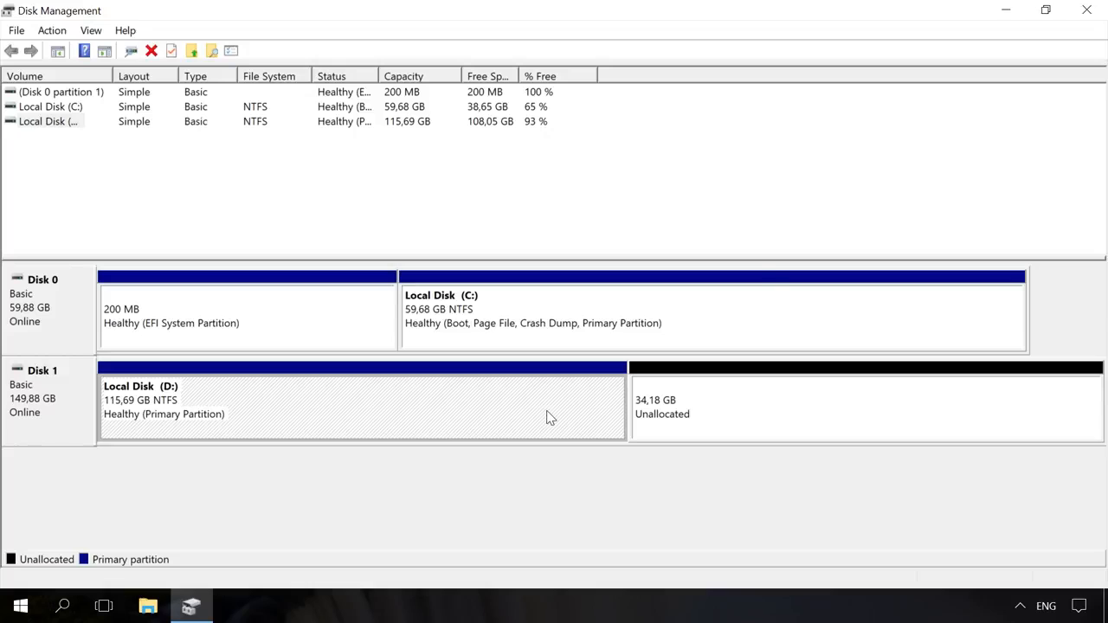
right_click(547, 417)
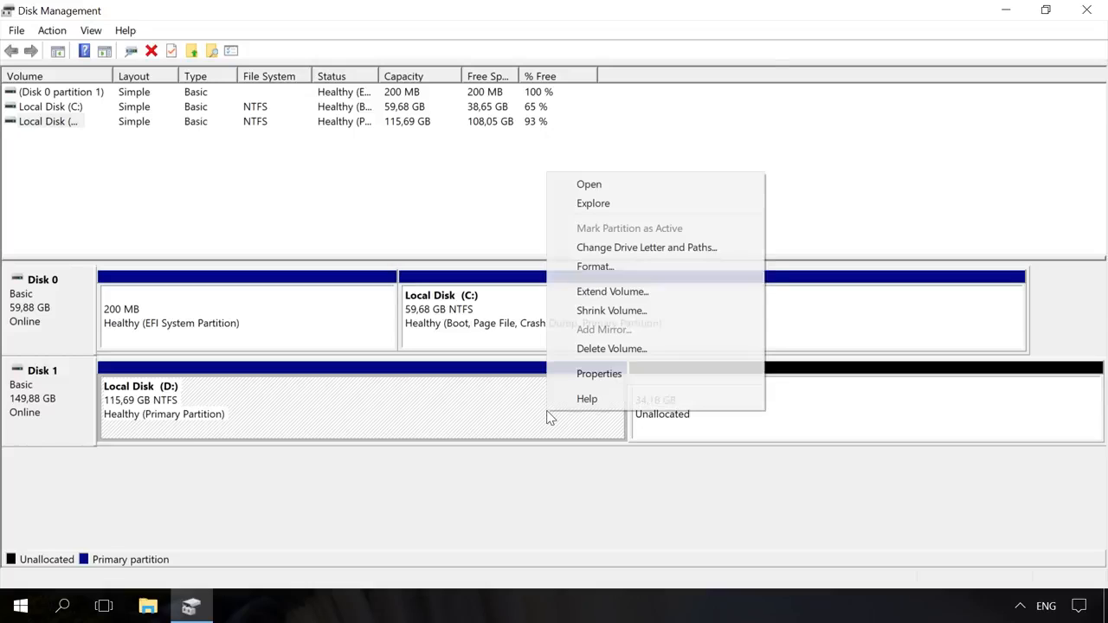
click(606, 295)
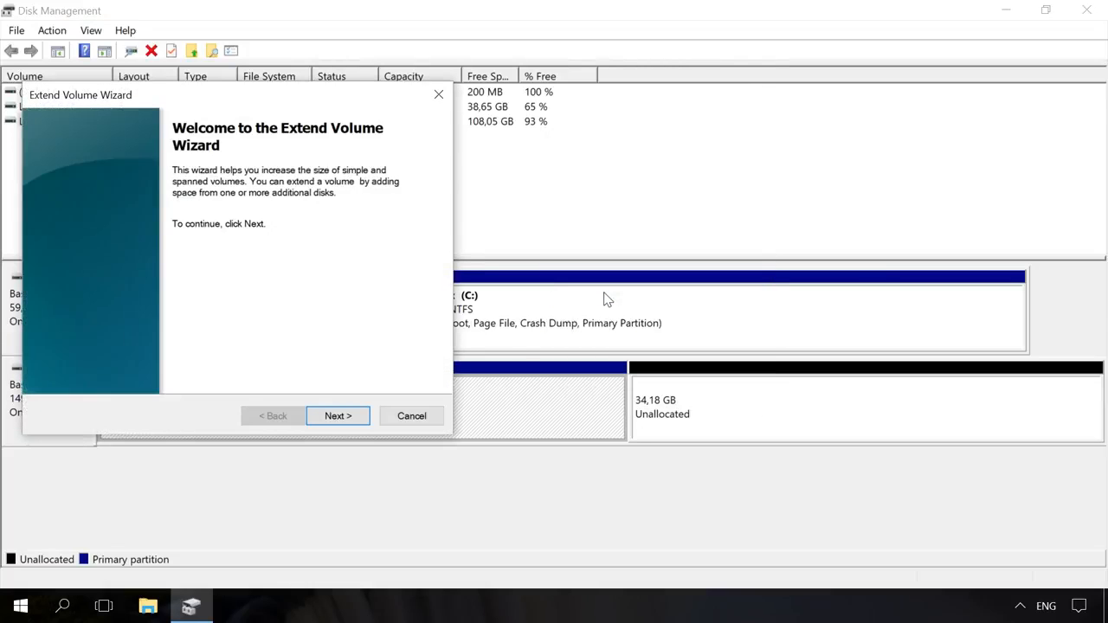
click(337, 416)
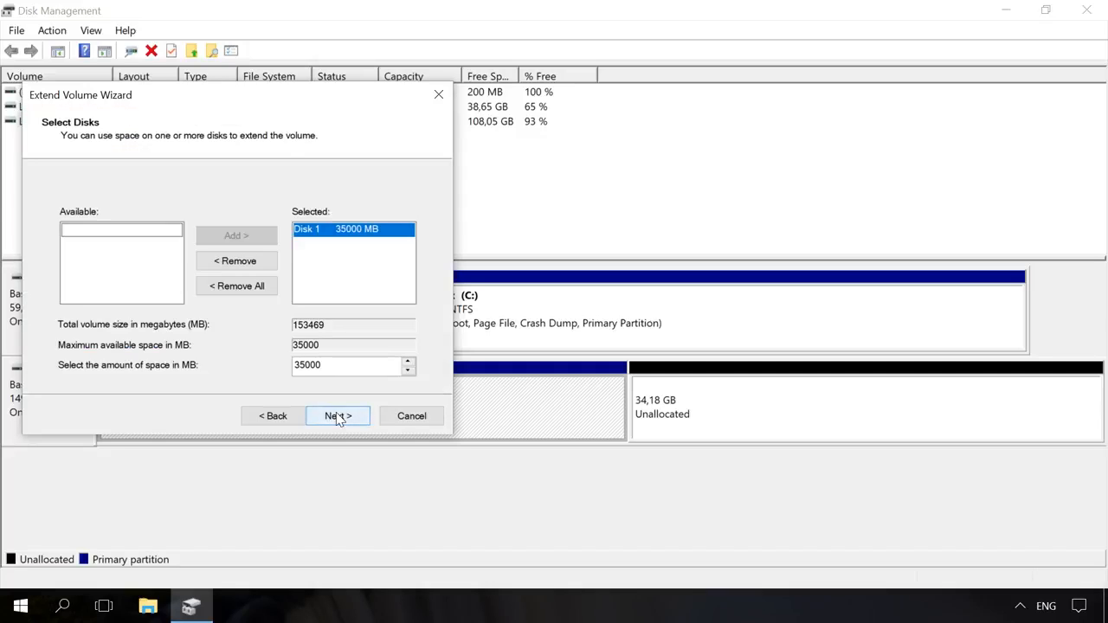
click(338, 416)
click(337, 416)
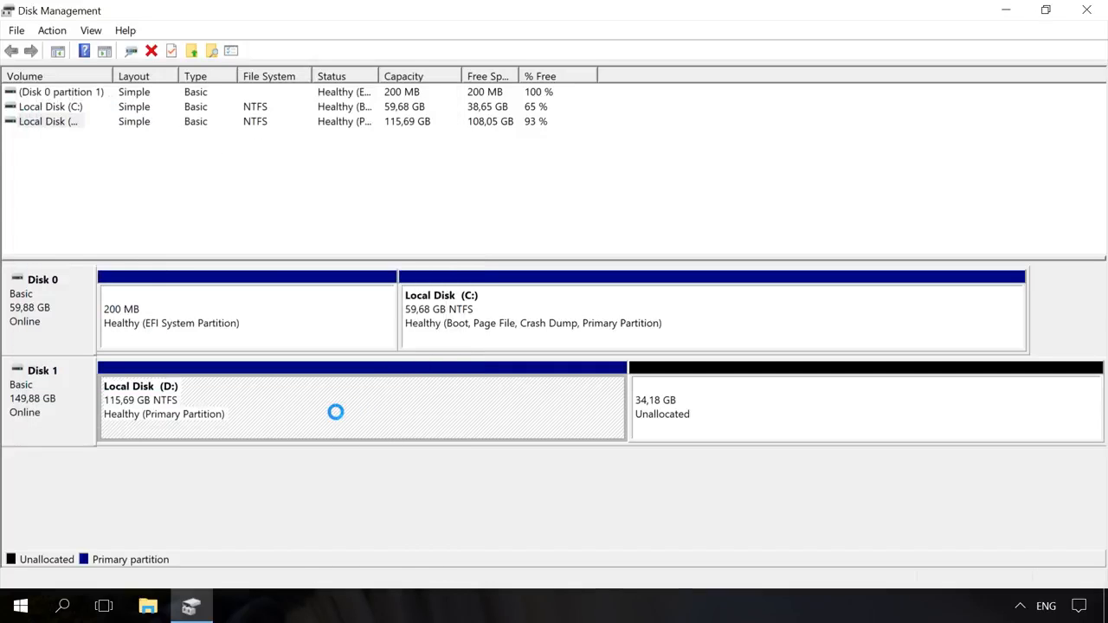
click(339, 420)
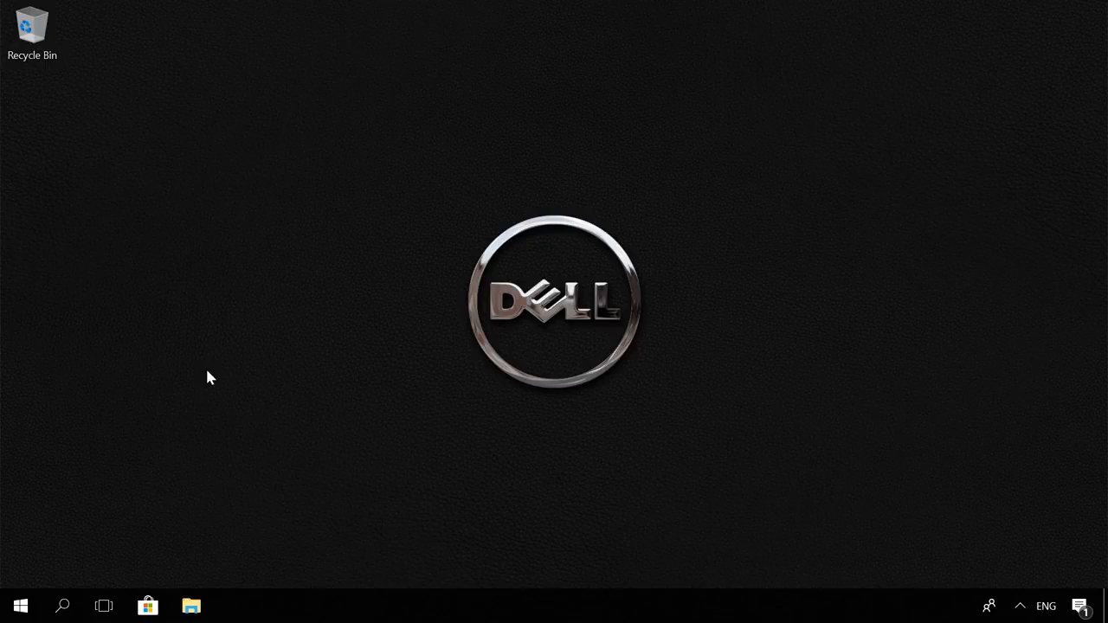
- Find Command Prompt by searching for cmd and run it as administrator, allowing it to make changes
click(62, 606)
text(cmd)
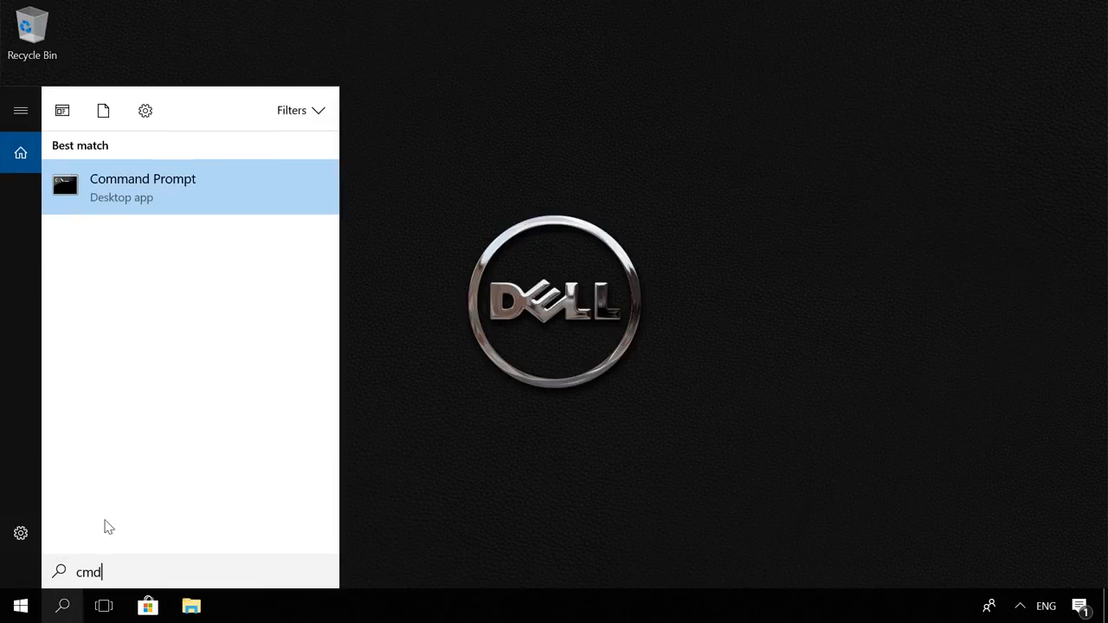
right_click(170, 208)
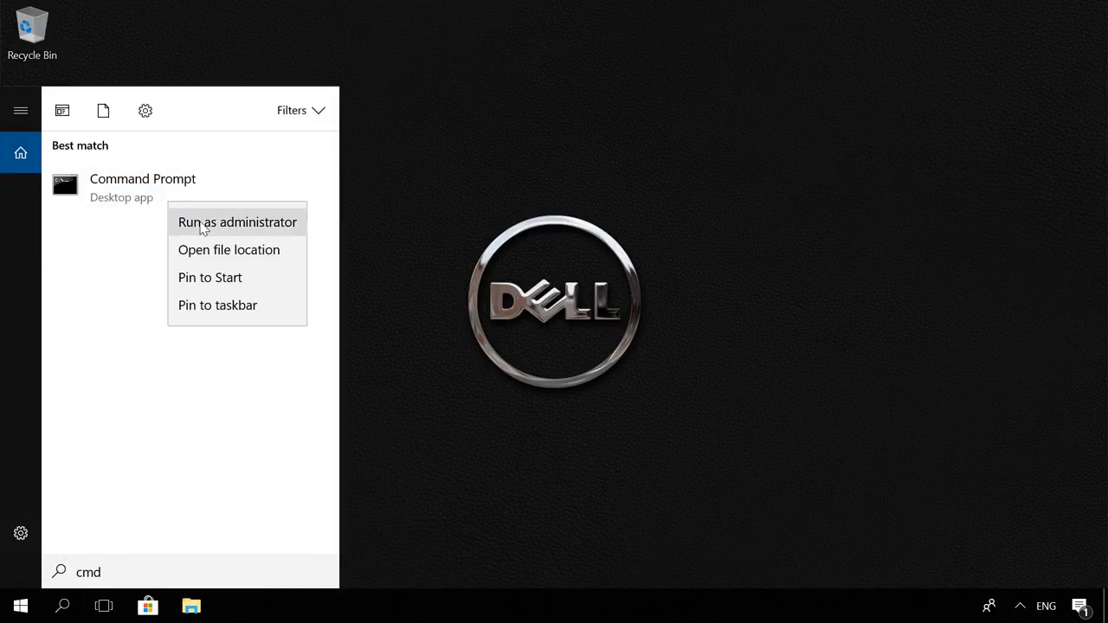
click(204, 227)
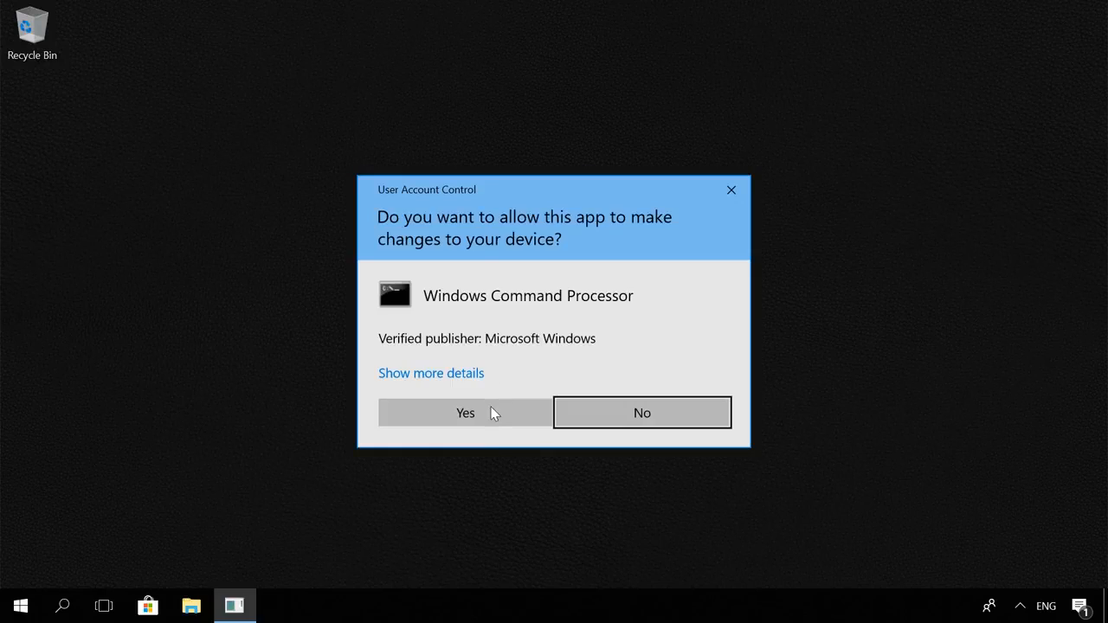
click(491, 413)
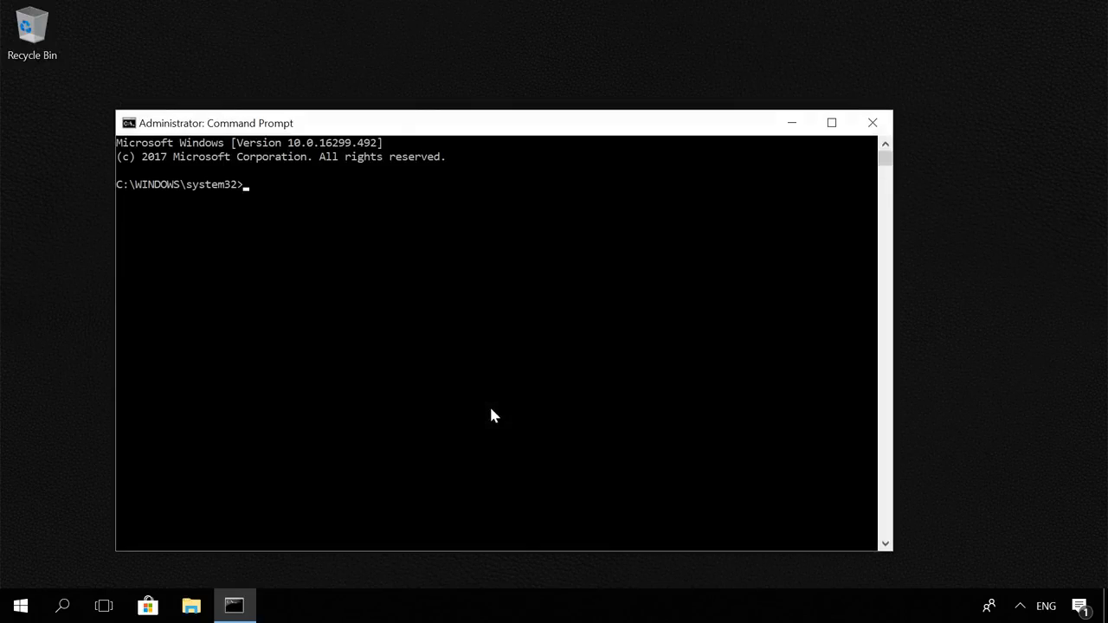
- Start diskpart and list the computer's disks
text(disk)
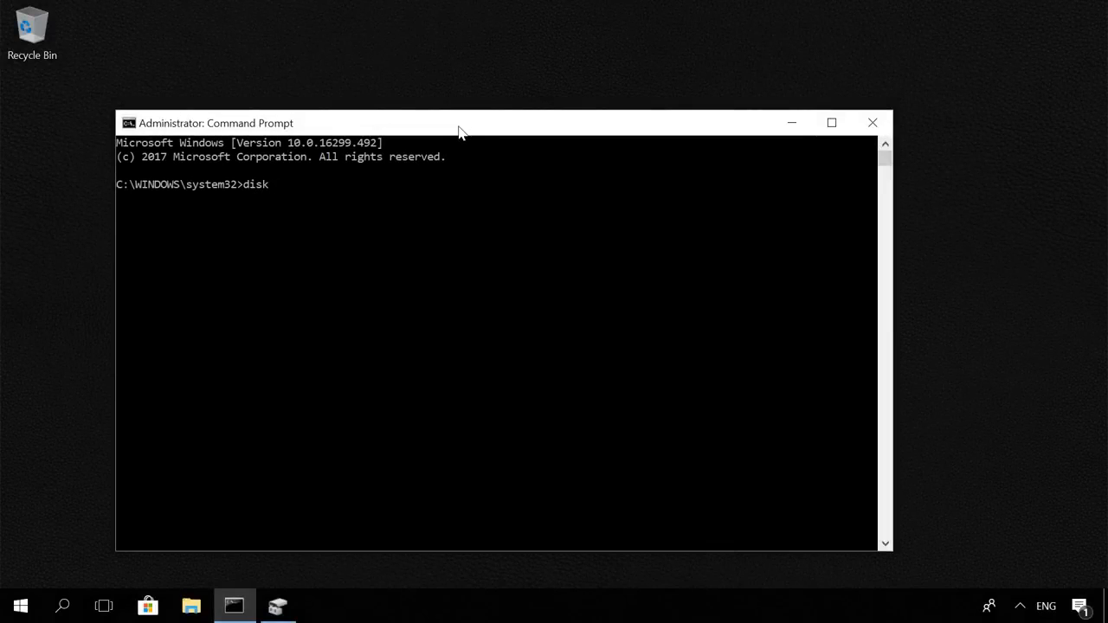
text(part)
key(Return)
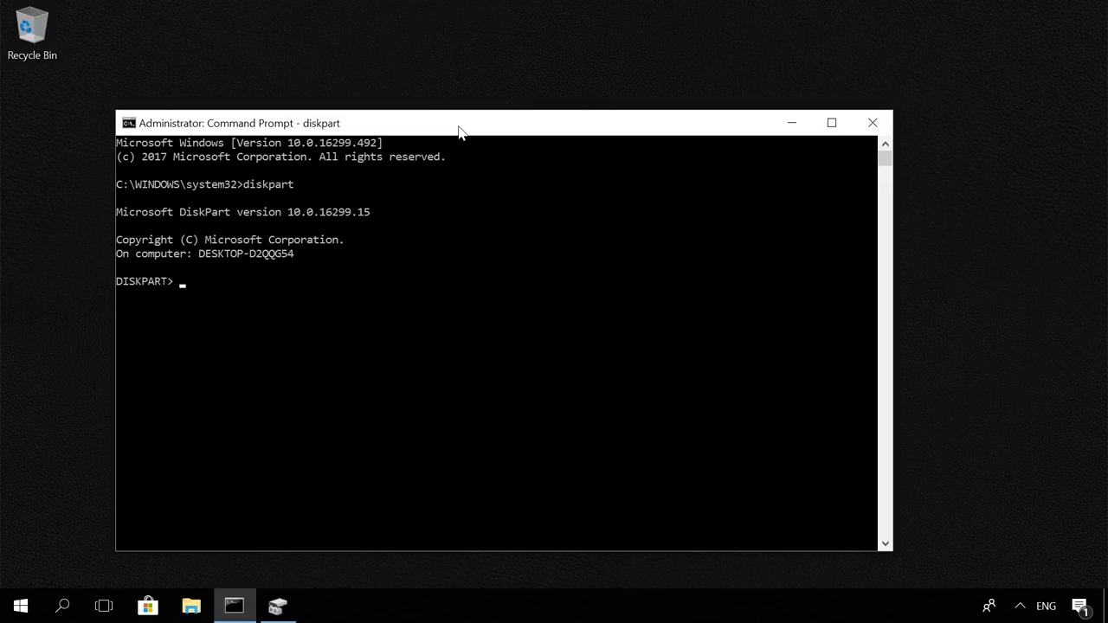
text(list disk)
key(Return)
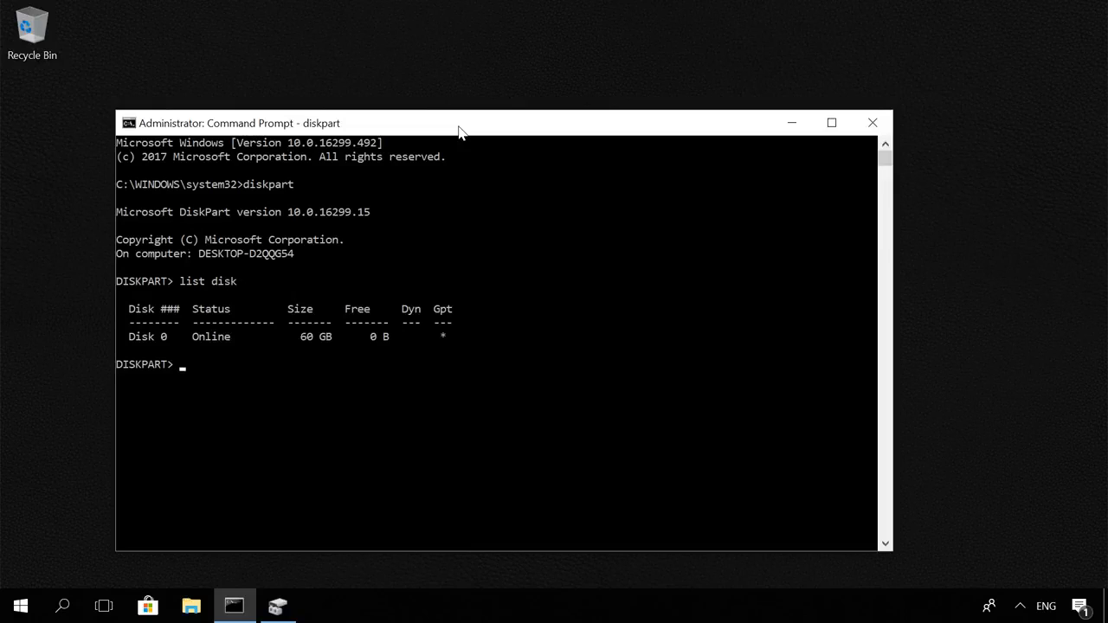
- Select disk 0 in diskpart and list its partitions
text(select disk 0)
key(Return)
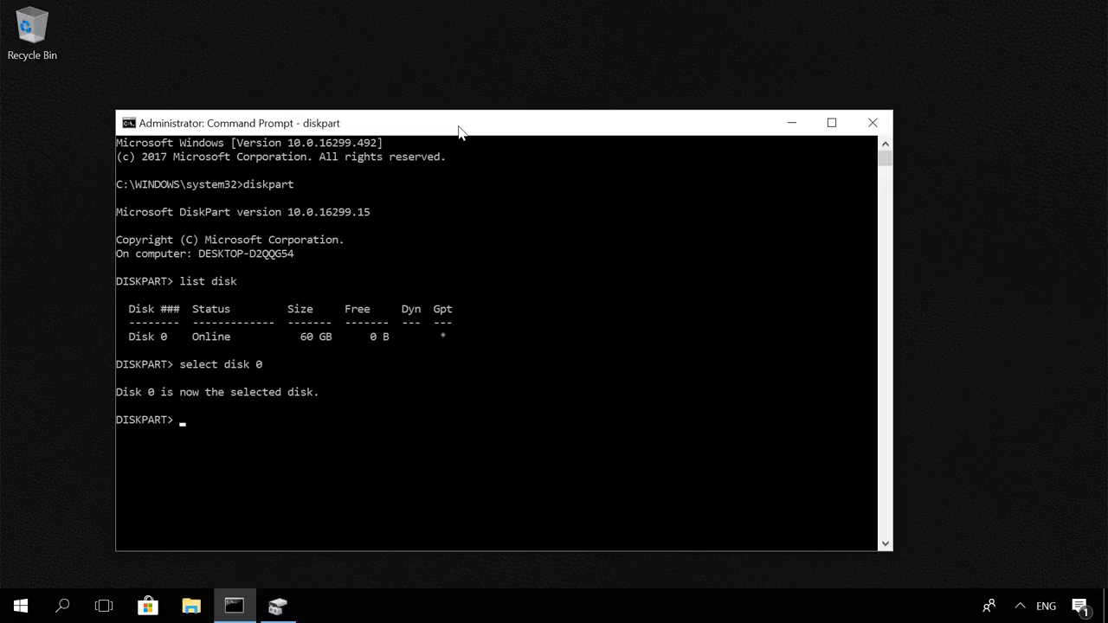
text(list partition)
key(Return)
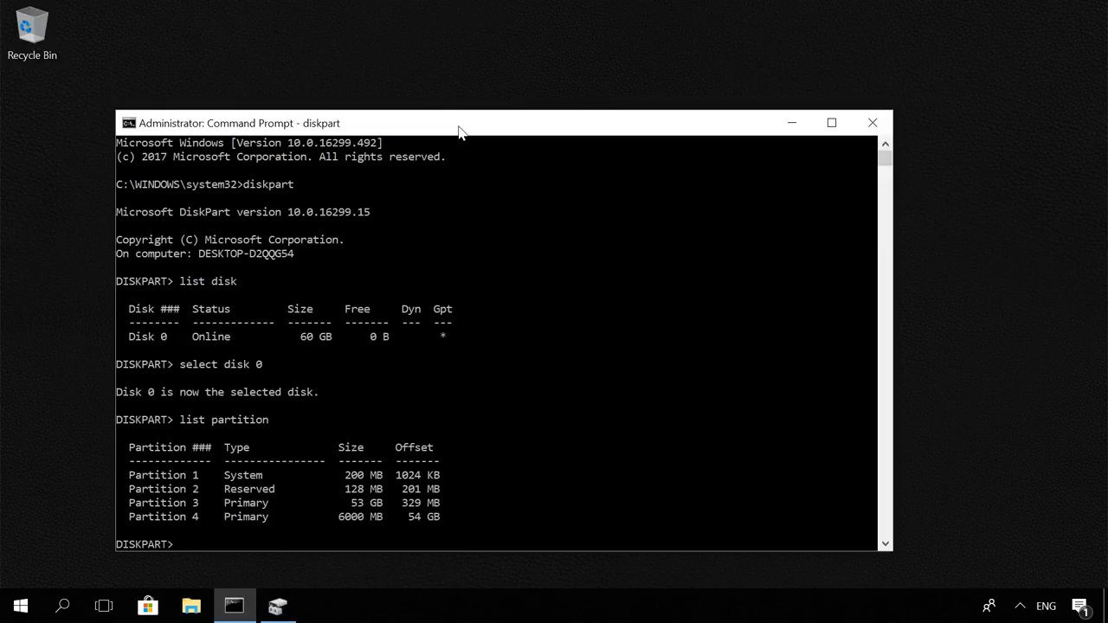
- Select partition 4 in diskpart and delete it with the override option
text(select partition 4)
key(Return)
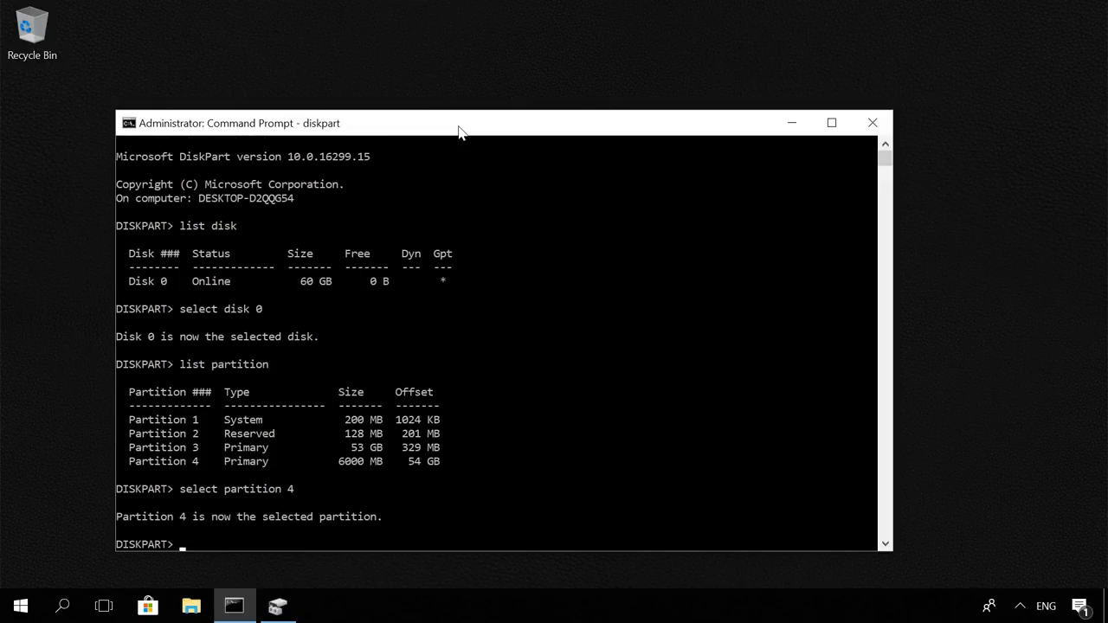
text(delete partition ov)
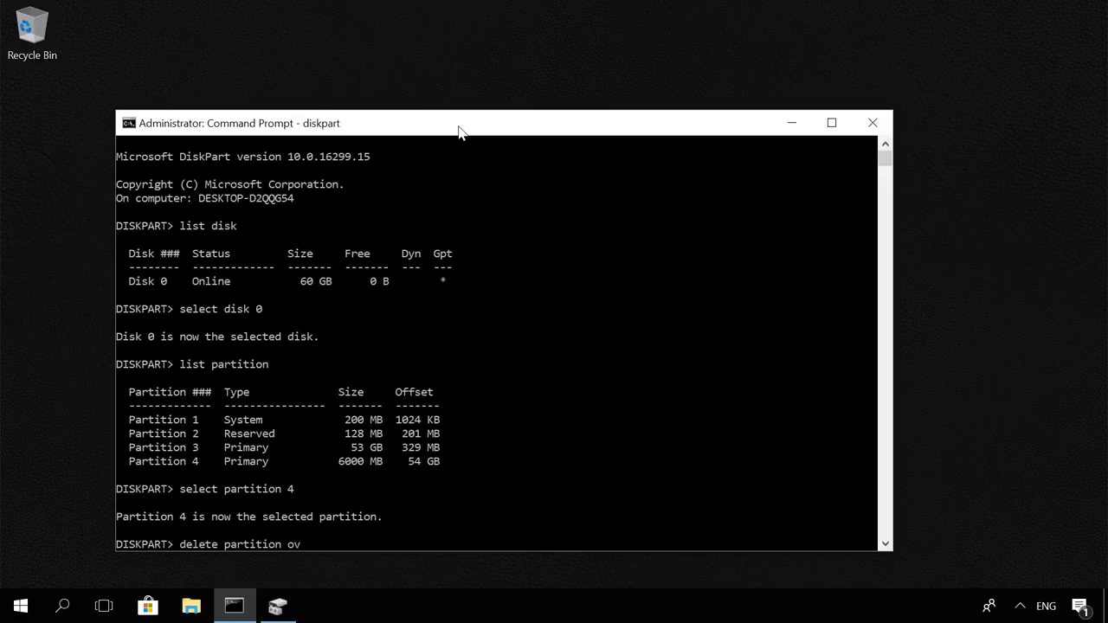
text(erride)
key(Return)
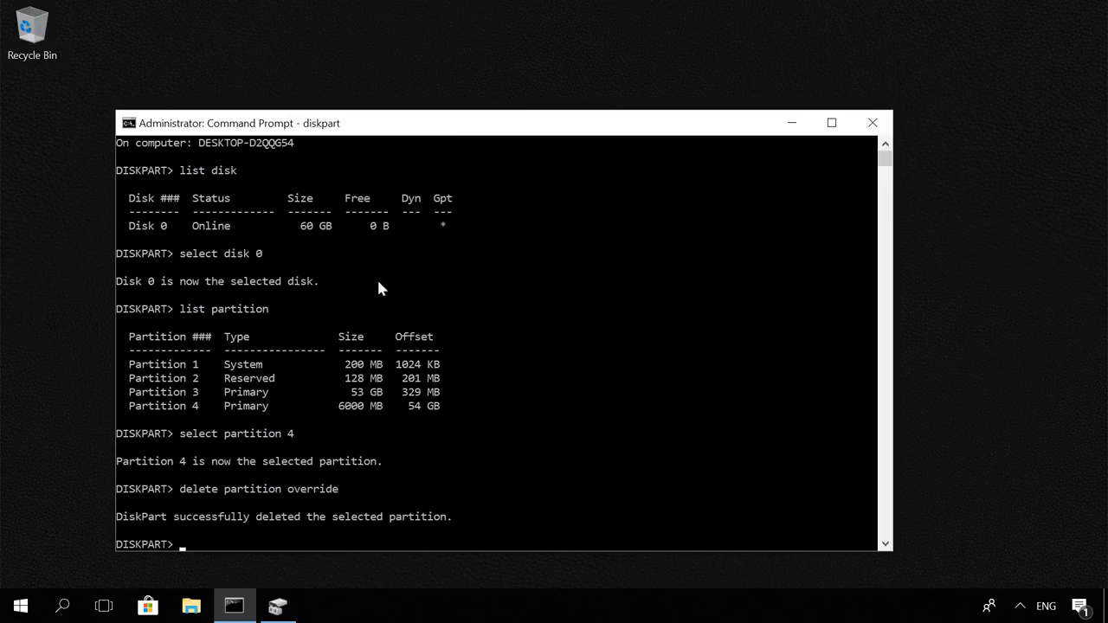
- Switch to Disk Management, maximize its window and examine the unallocated space on Disk 0
click(278, 606)
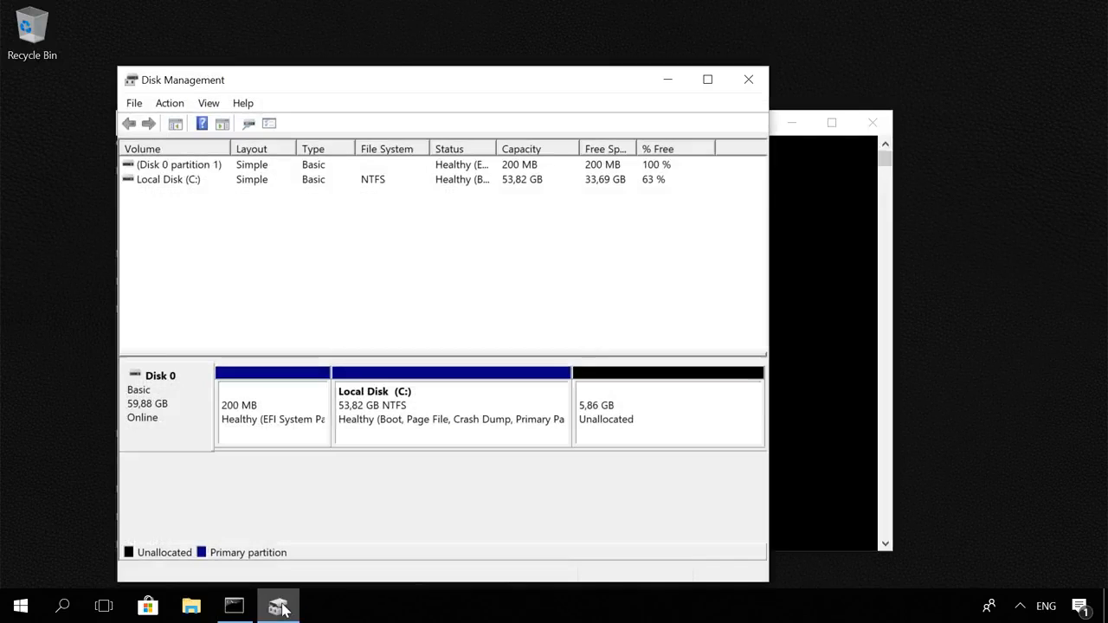
click(616, 417)
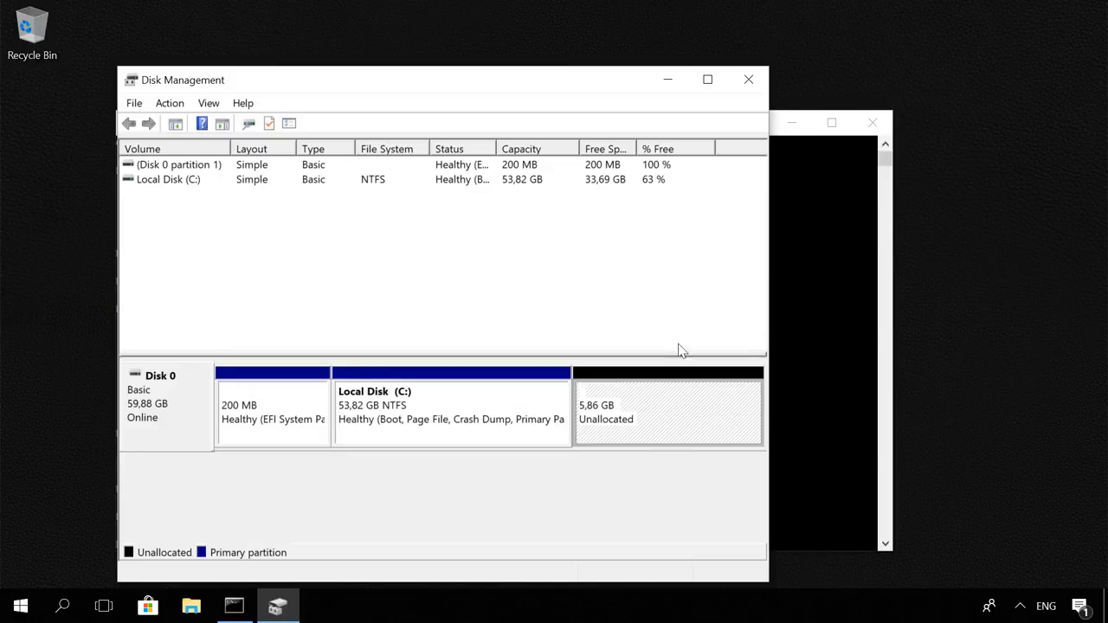
click(709, 80)
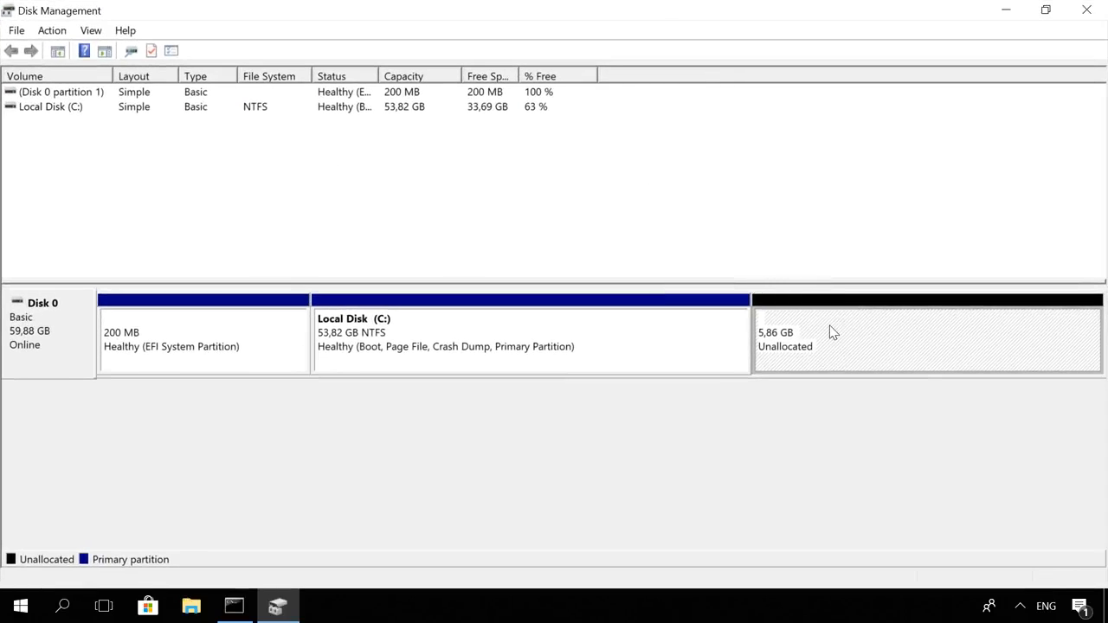
right_click(831, 332)
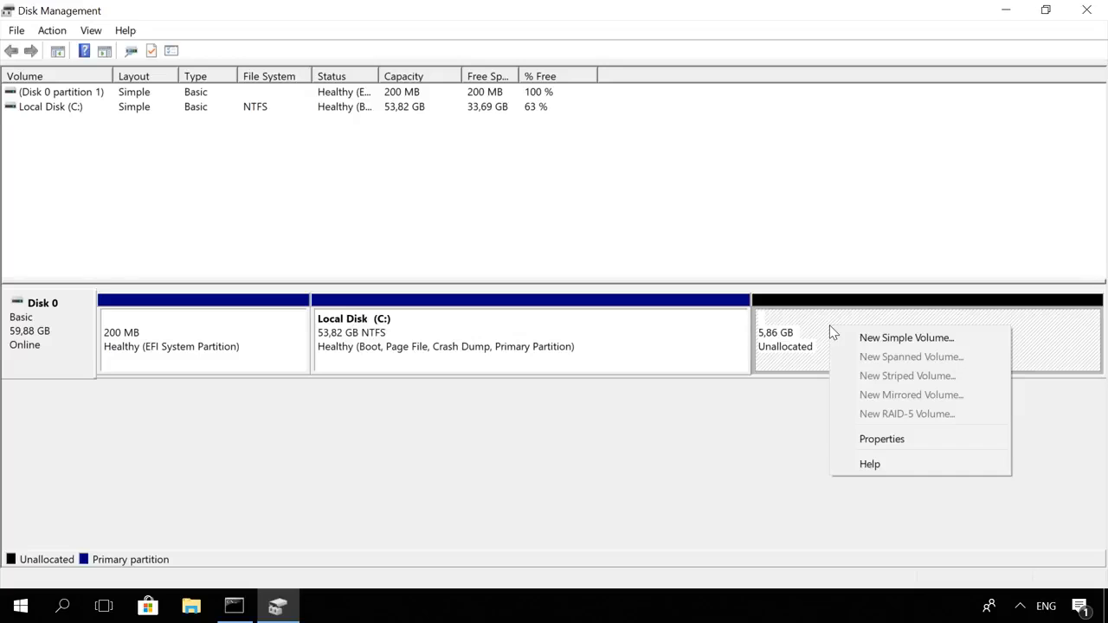
click(871, 339)
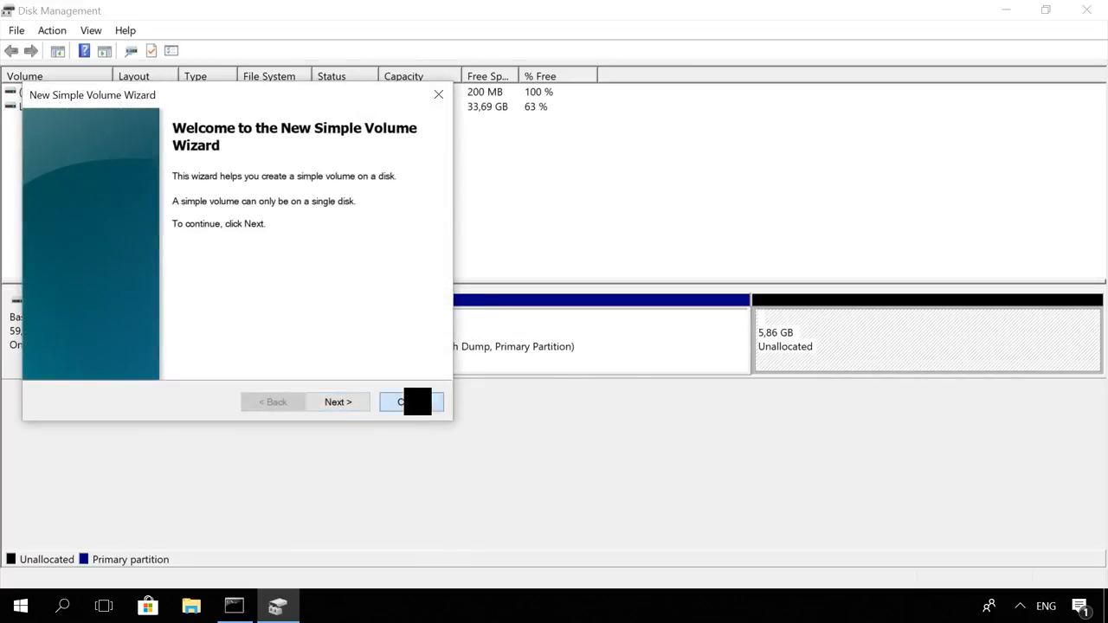
click(392, 401)
right_click(632, 338)
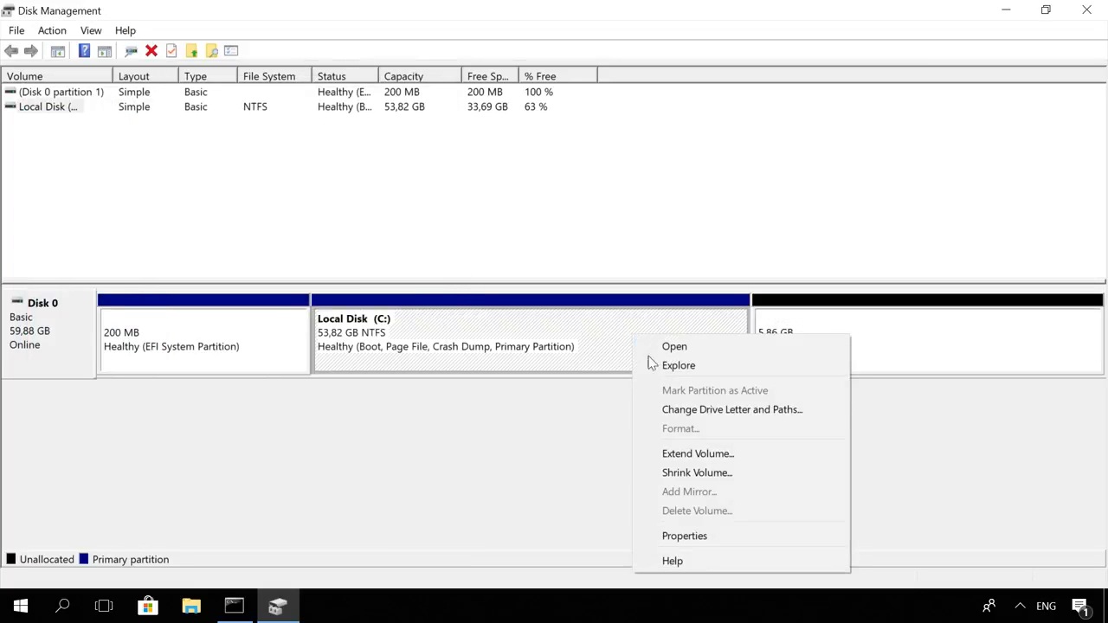
click(689, 454)
click(337, 416)
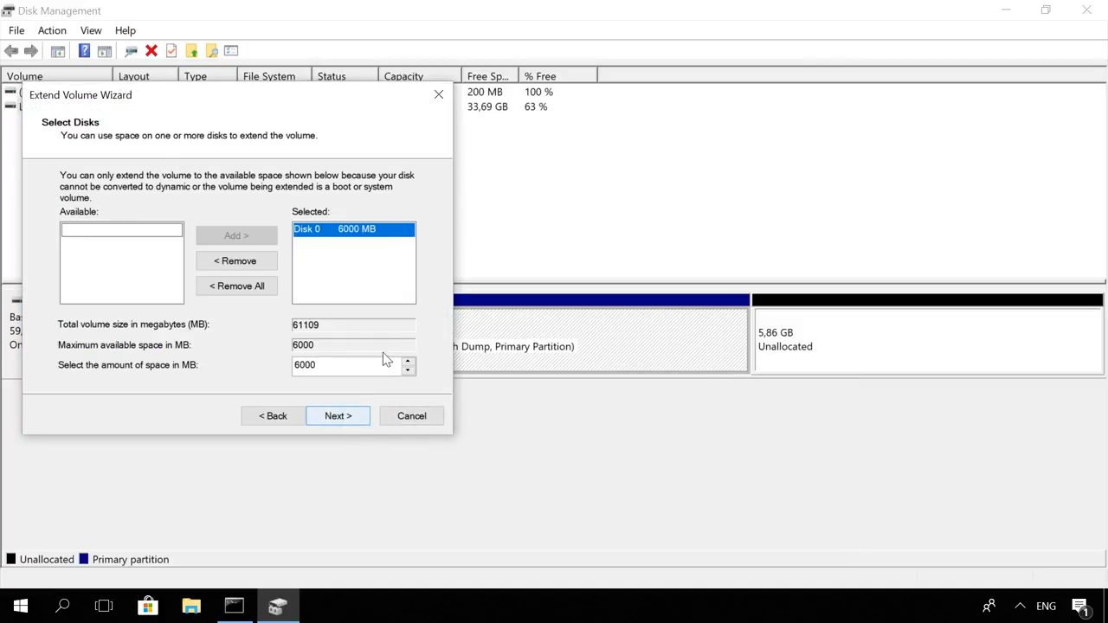
click(404, 419)
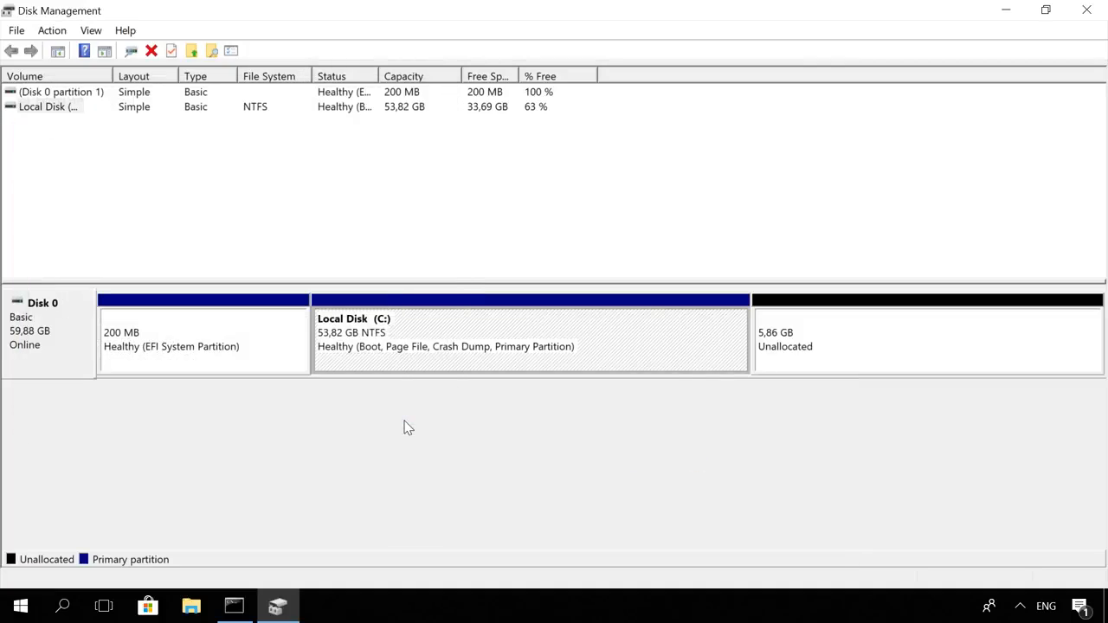